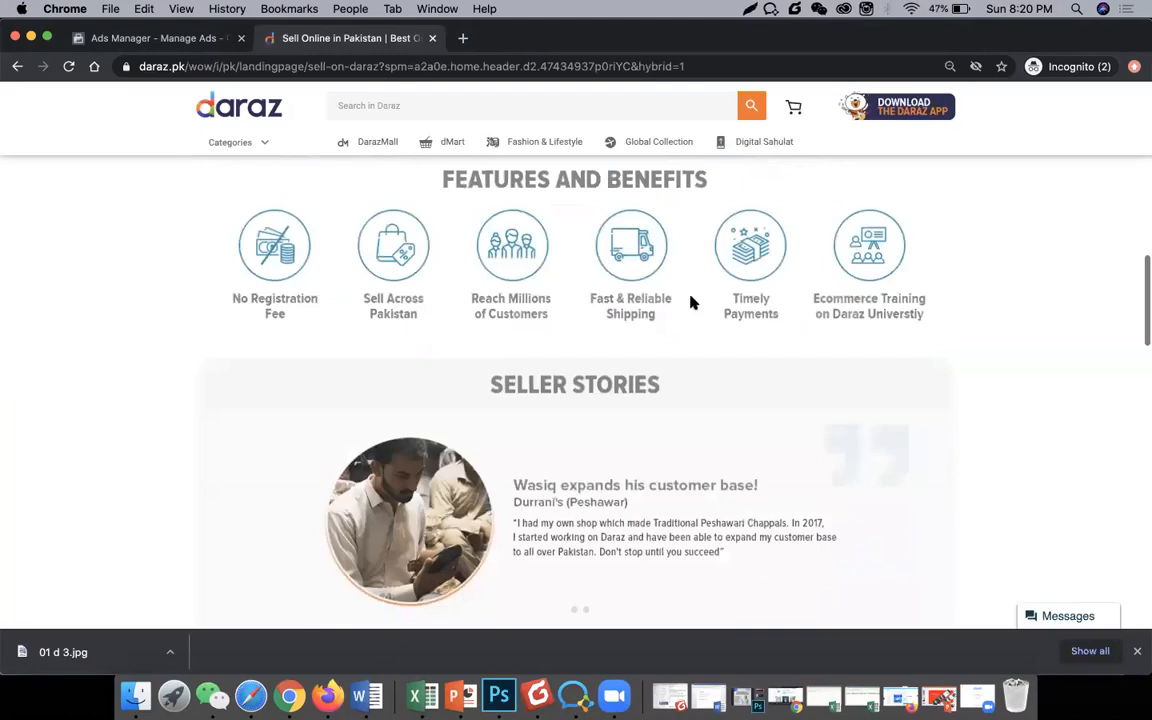
scroll(693, 303, down, 3)
Step: Scroll the Sell on Daraz page back up to the start-your-online-business banner
scroll(693, 303, up, 15)
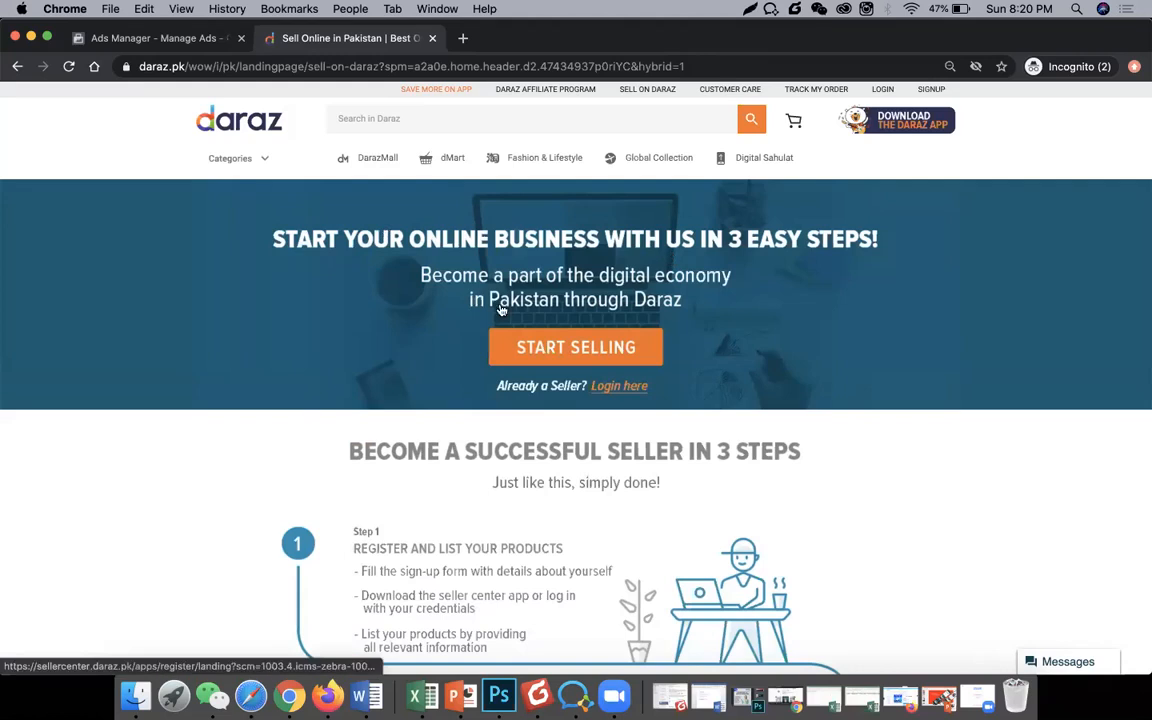
Step: Open the Selling Made Simple page via START SELLING and highlight its verification-on-hold and 11.11 campaign notices
click(530, 345)
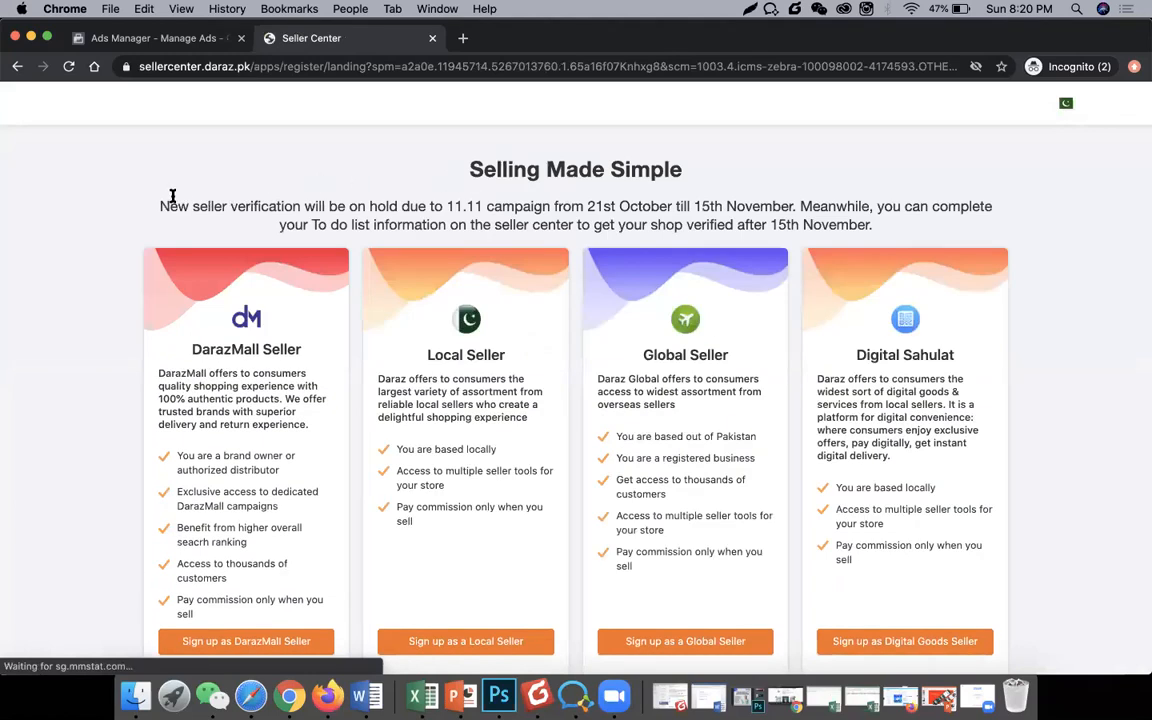
drag(166, 202, 928, 229)
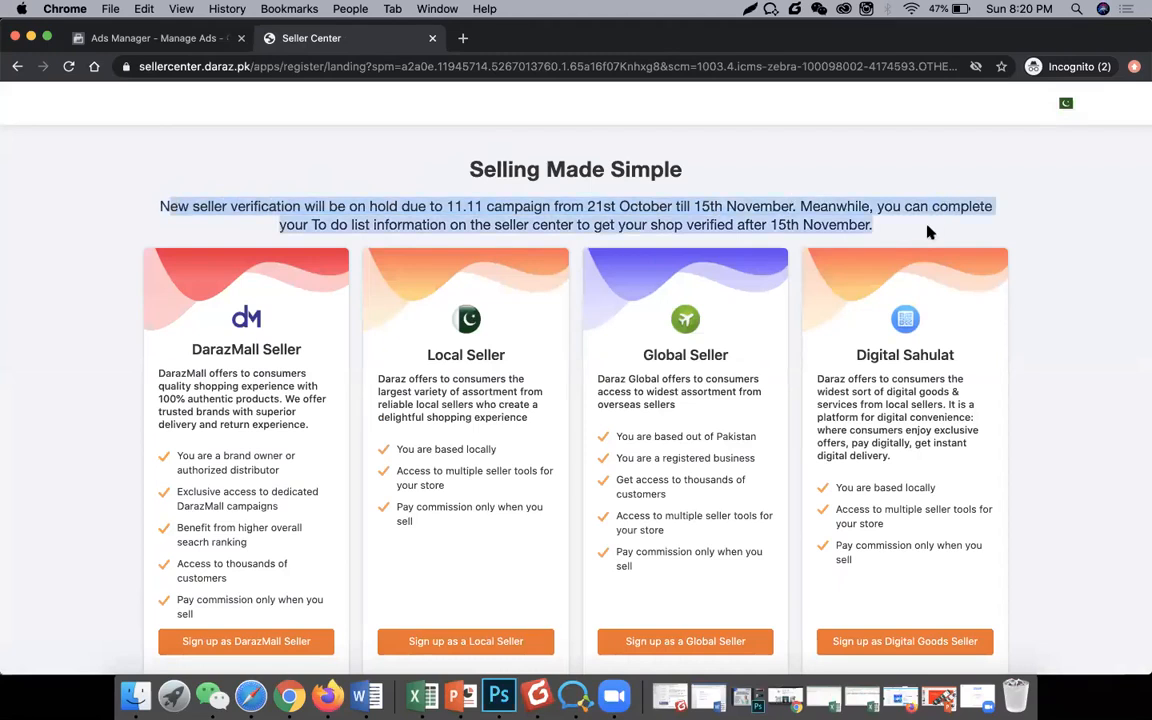
right_click(850, 212)
click(850, 212)
click(812, 211)
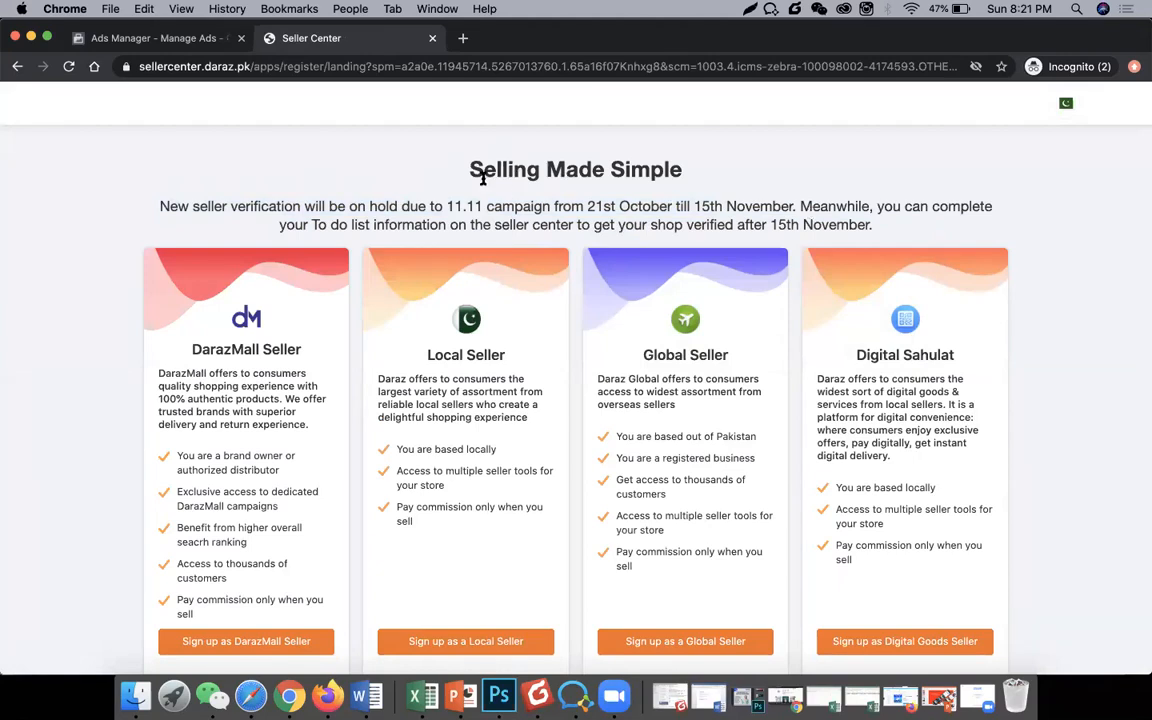
drag(447, 201, 484, 203)
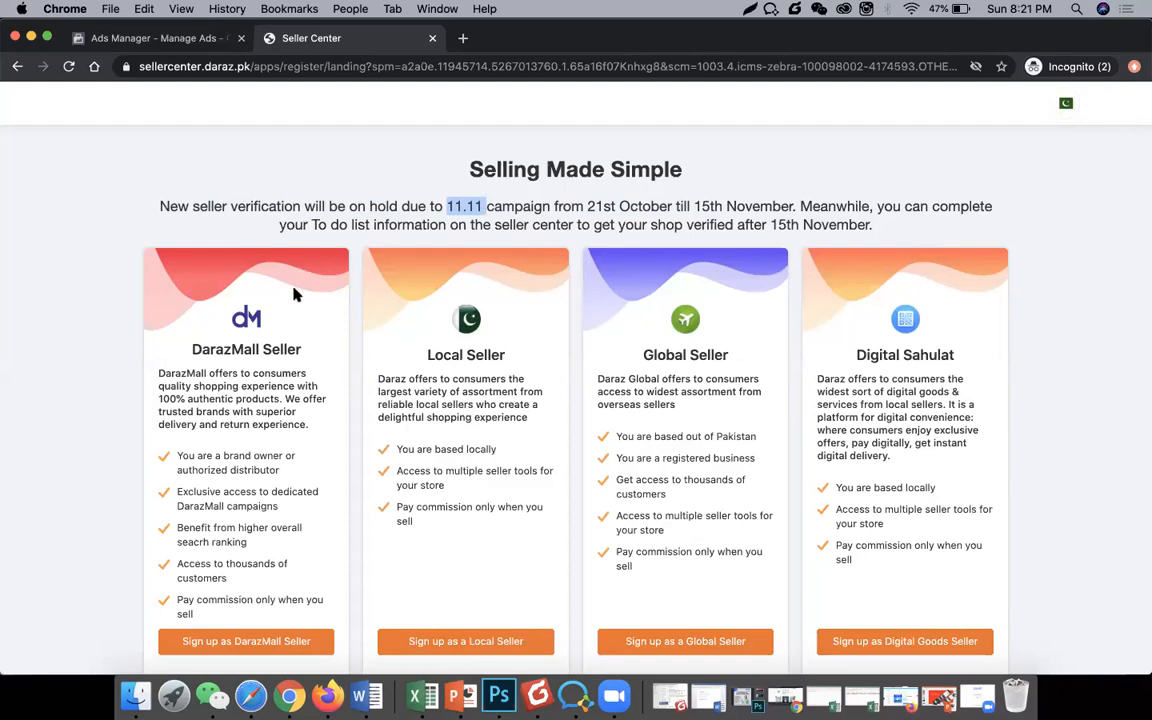
scroll(295, 294, down, 2)
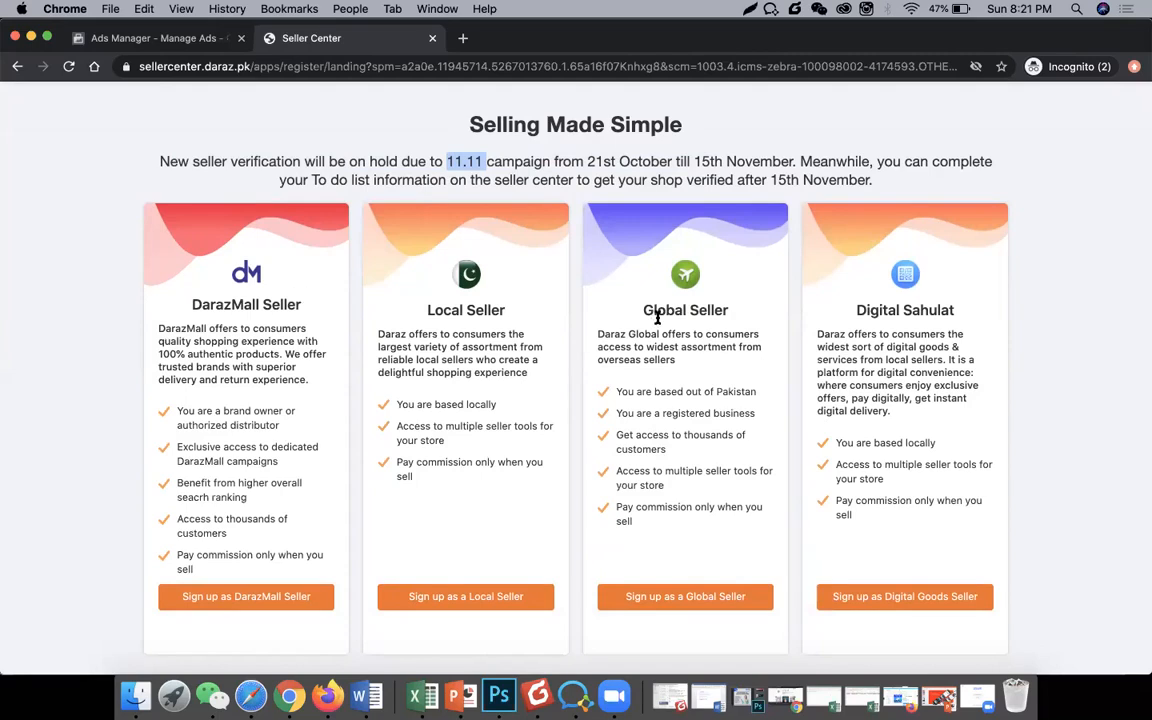
double_click(893, 314)
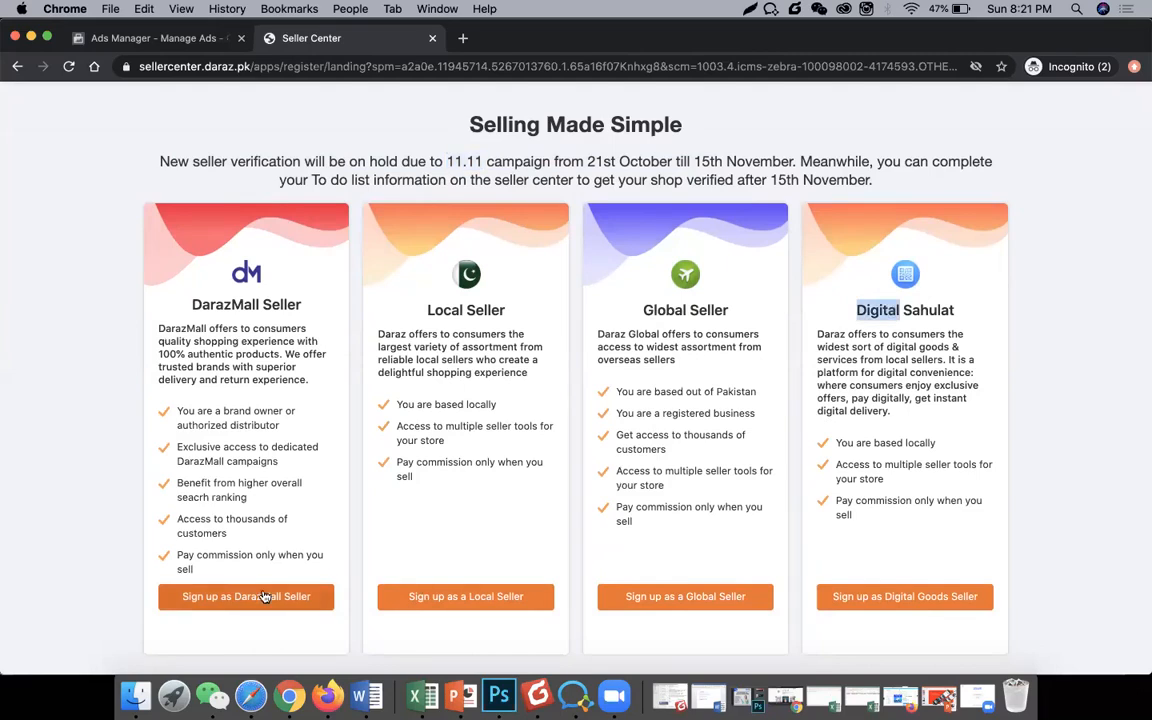
click(96, 514)
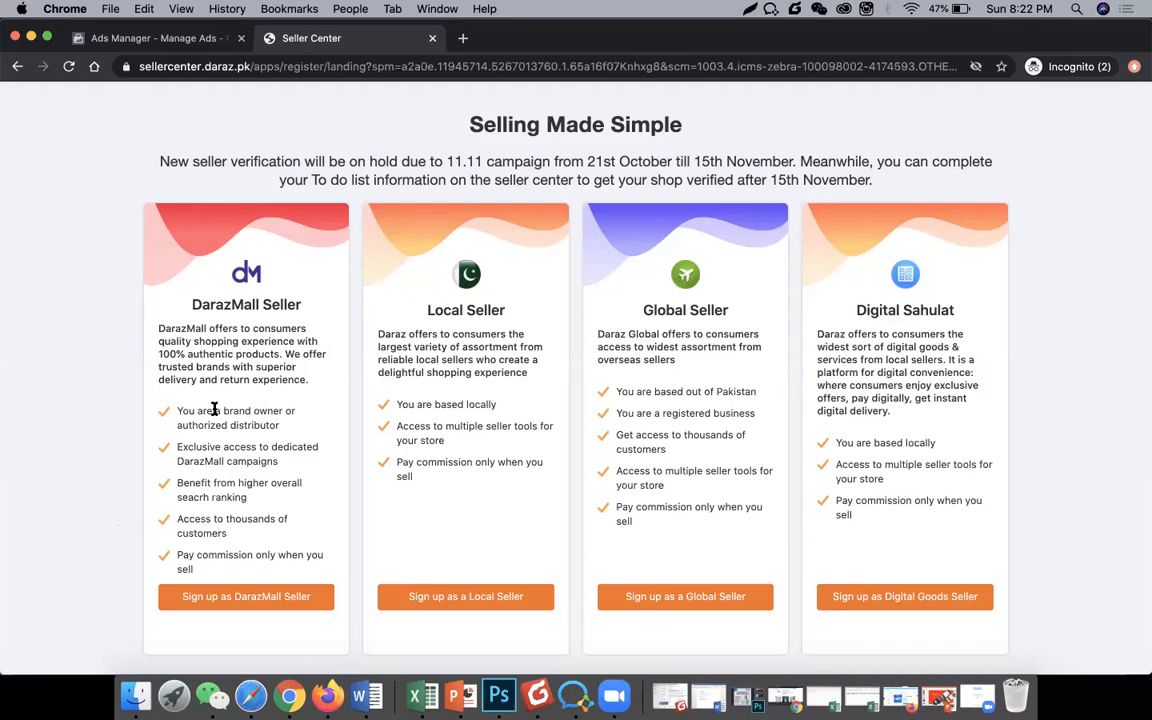
triple_click(462, 408)
click(657, 387)
double_click(670, 388)
click(943, 363)
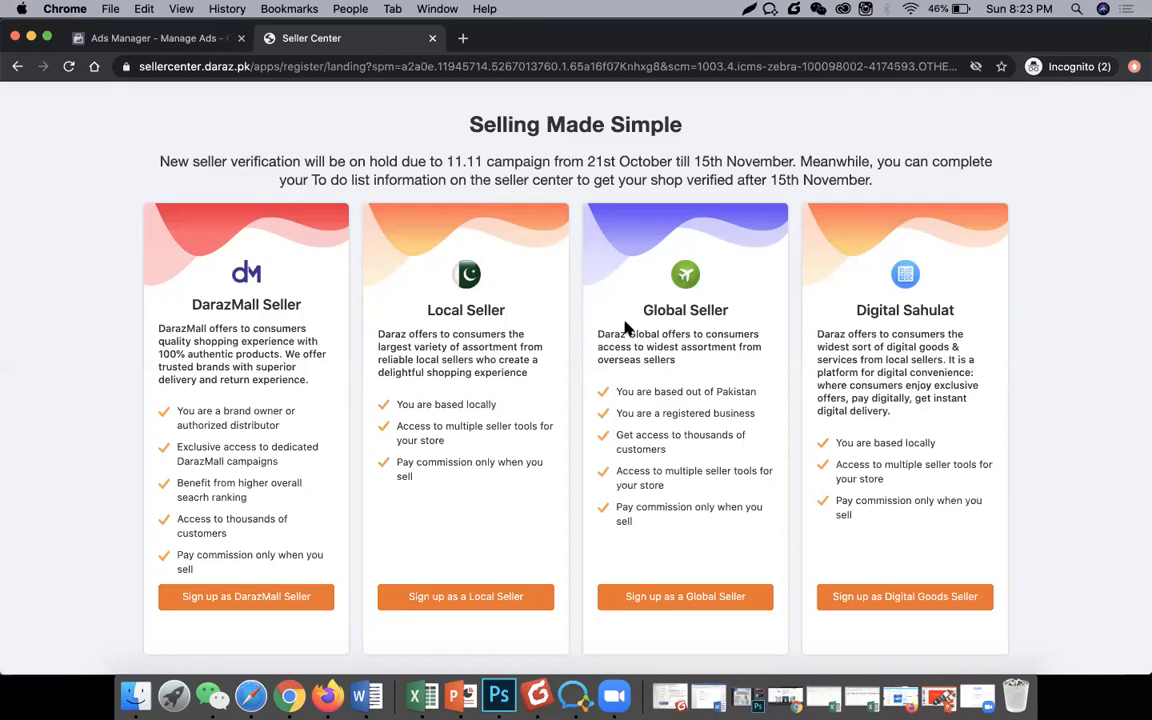
triple_click(485, 311)
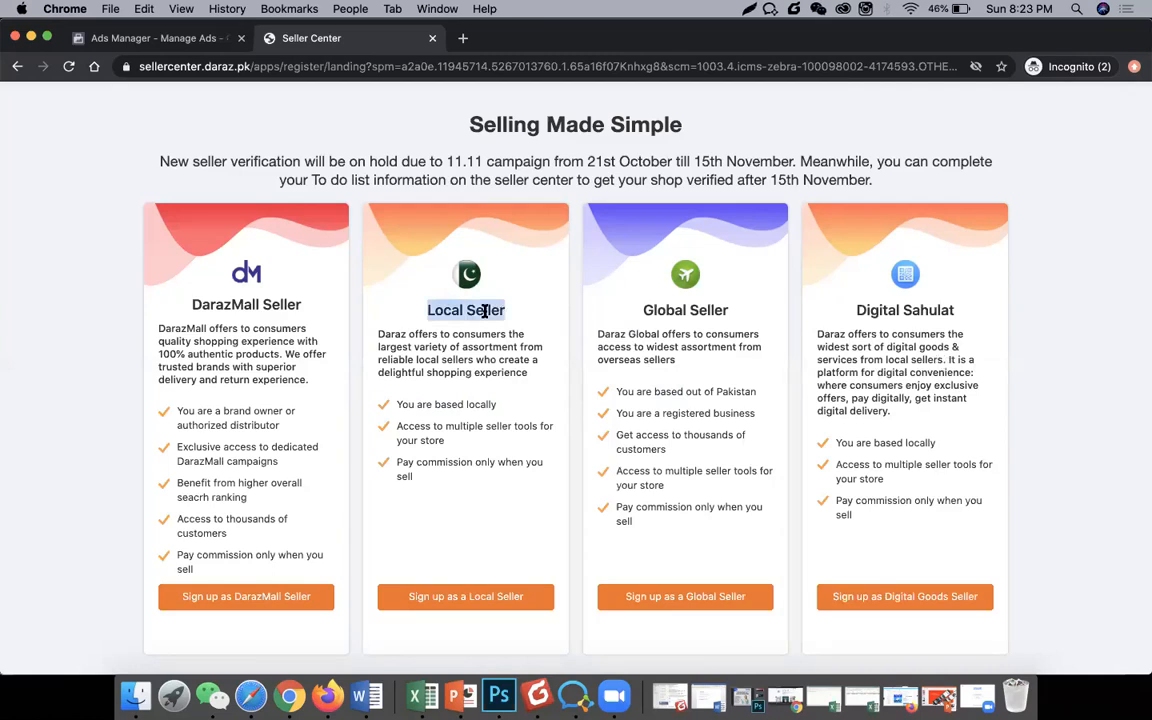
click(467, 597)
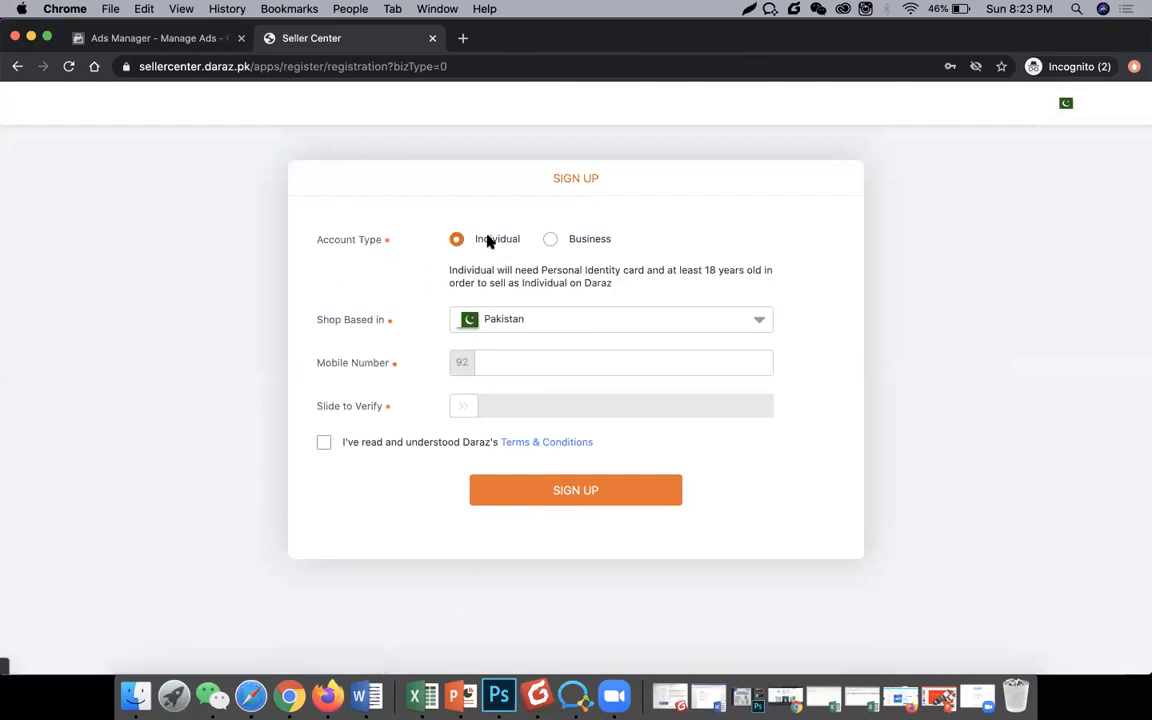
Step: Toggle the account type to Business and back to Individual, then highlight the identity-card requirement
click(579, 243)
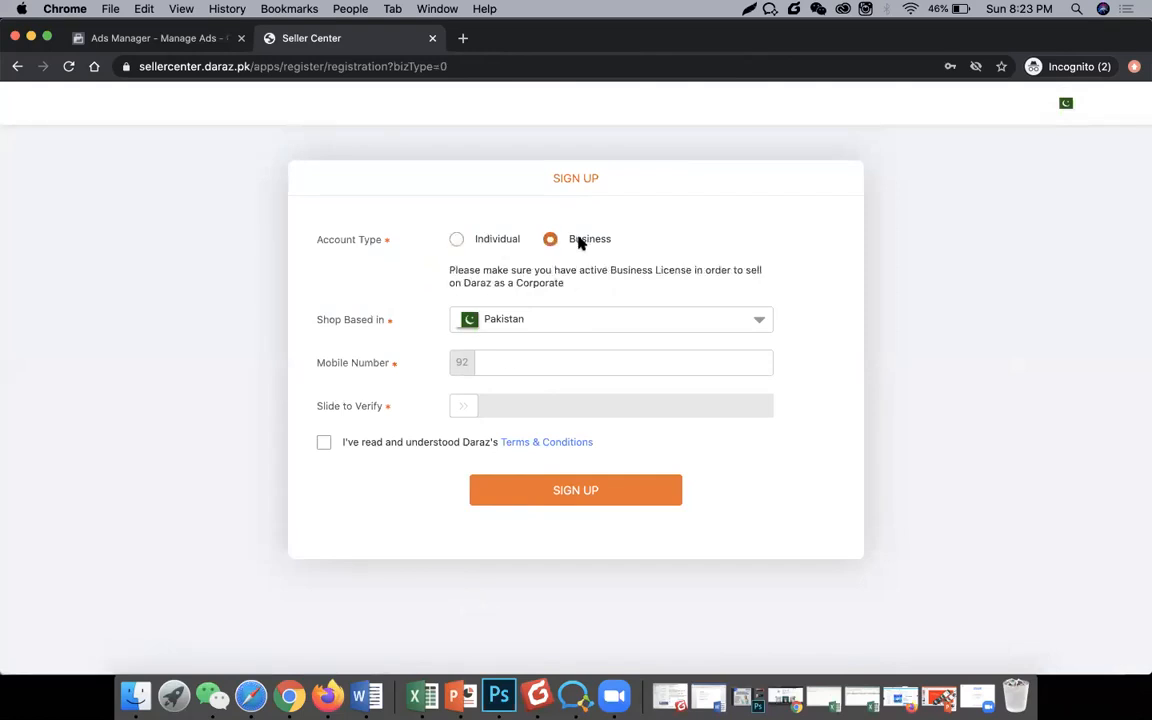
click(489, 239)
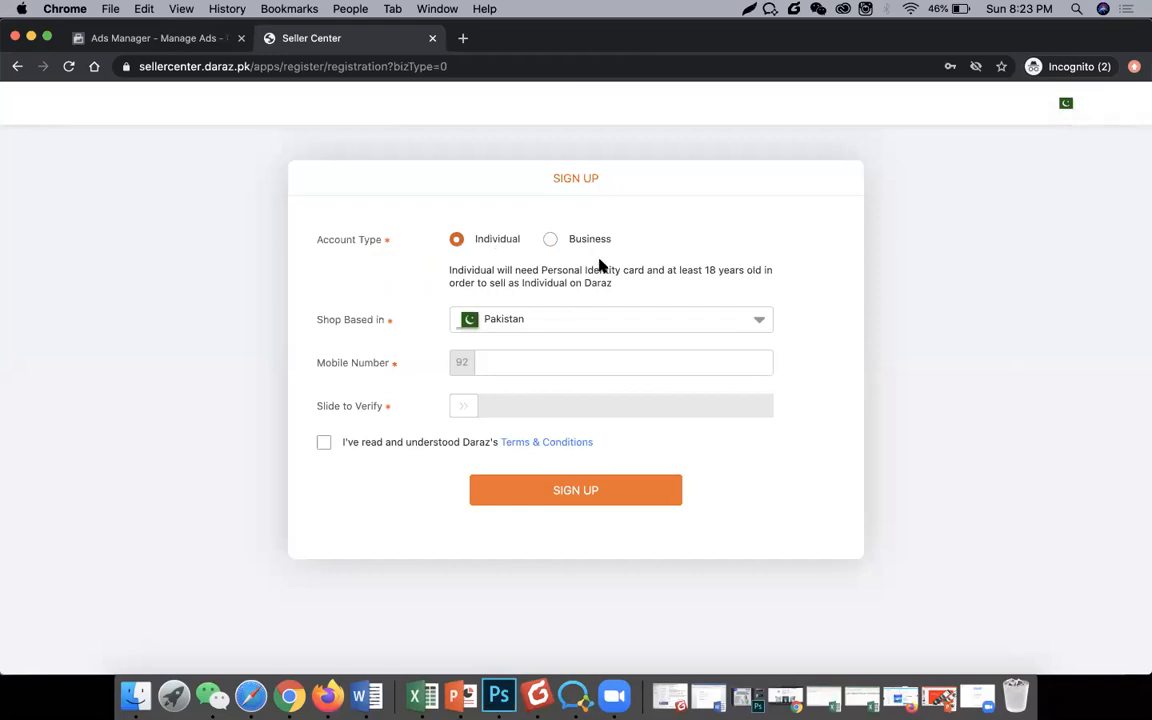
drag(653, 267, 728, 264)
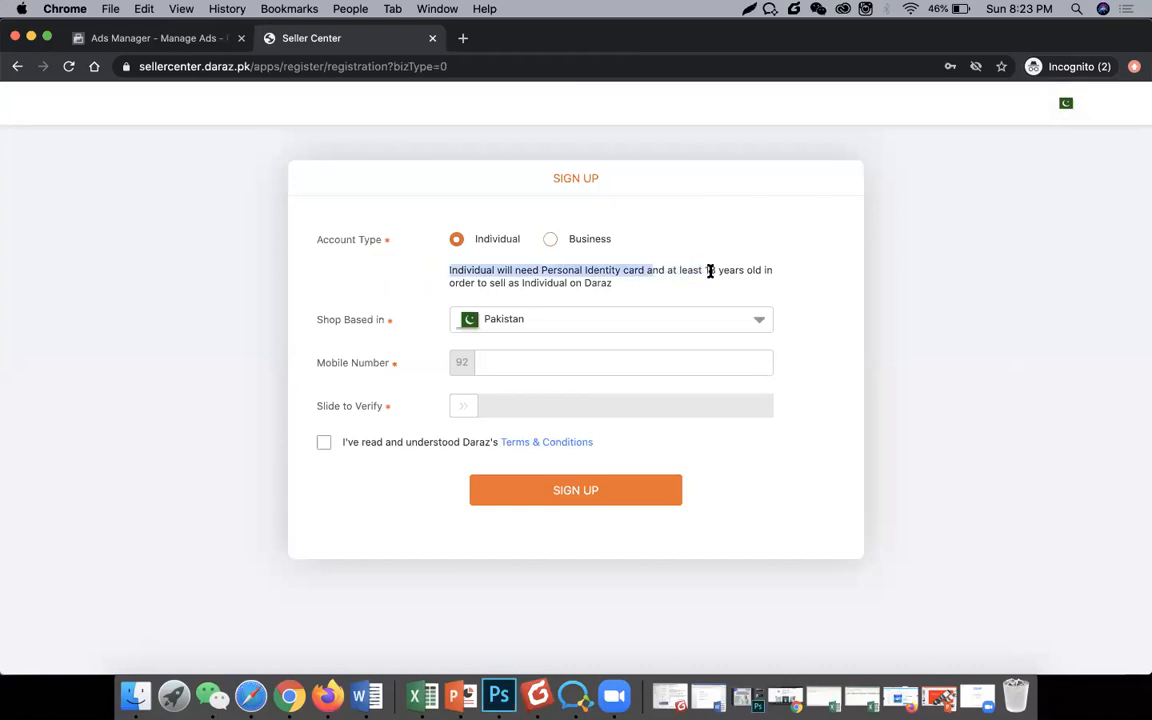
Step: Enter the seller's mobile number in the Mobile Number field
click(580, 360)
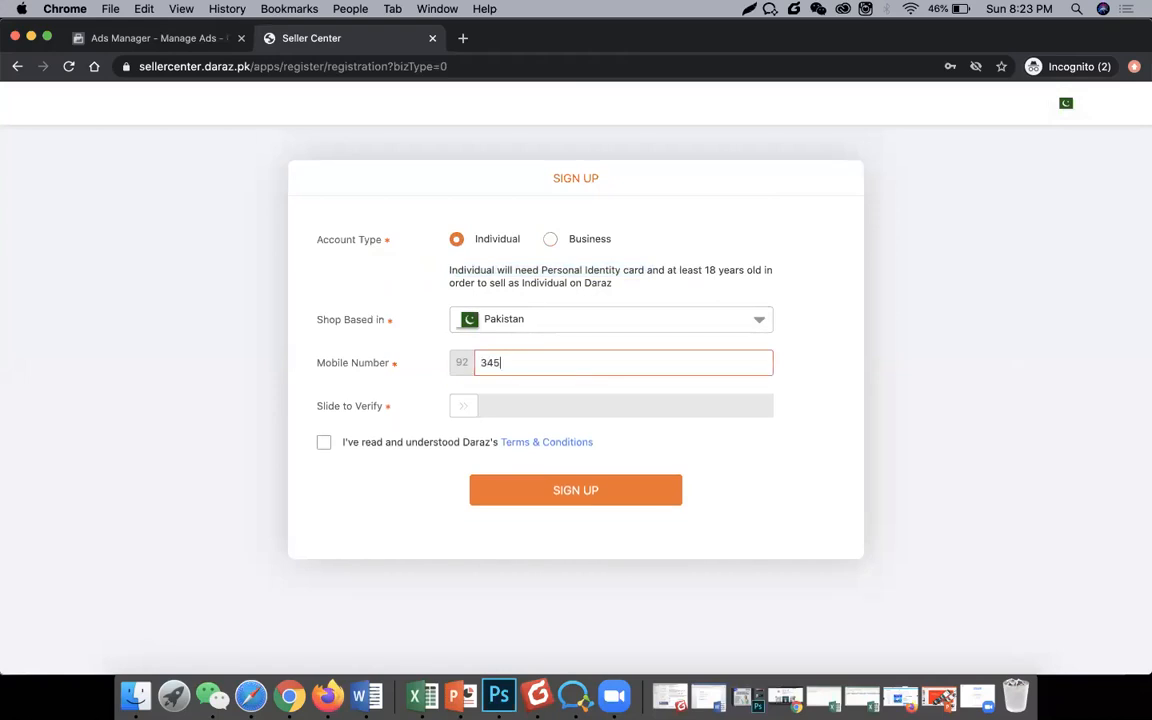
click(473, 402)
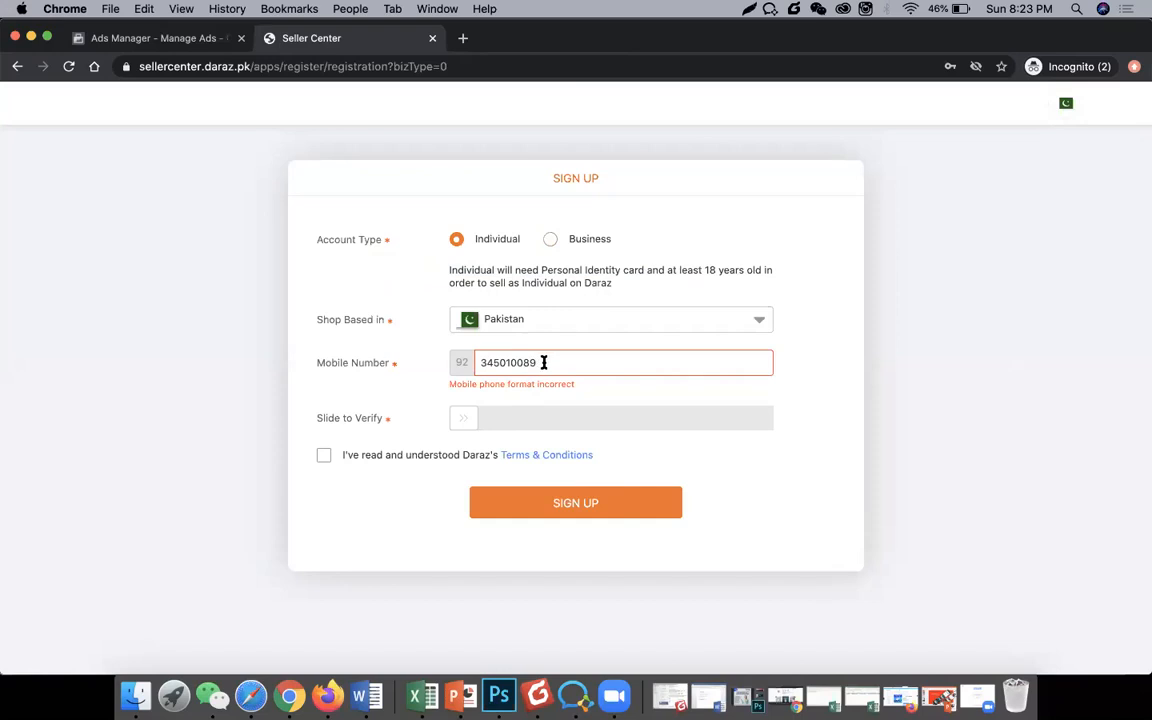
Step: Add the missing 0 to the mobile number and pass the Slide to Verify robot check
click(506, 363)
text(0)
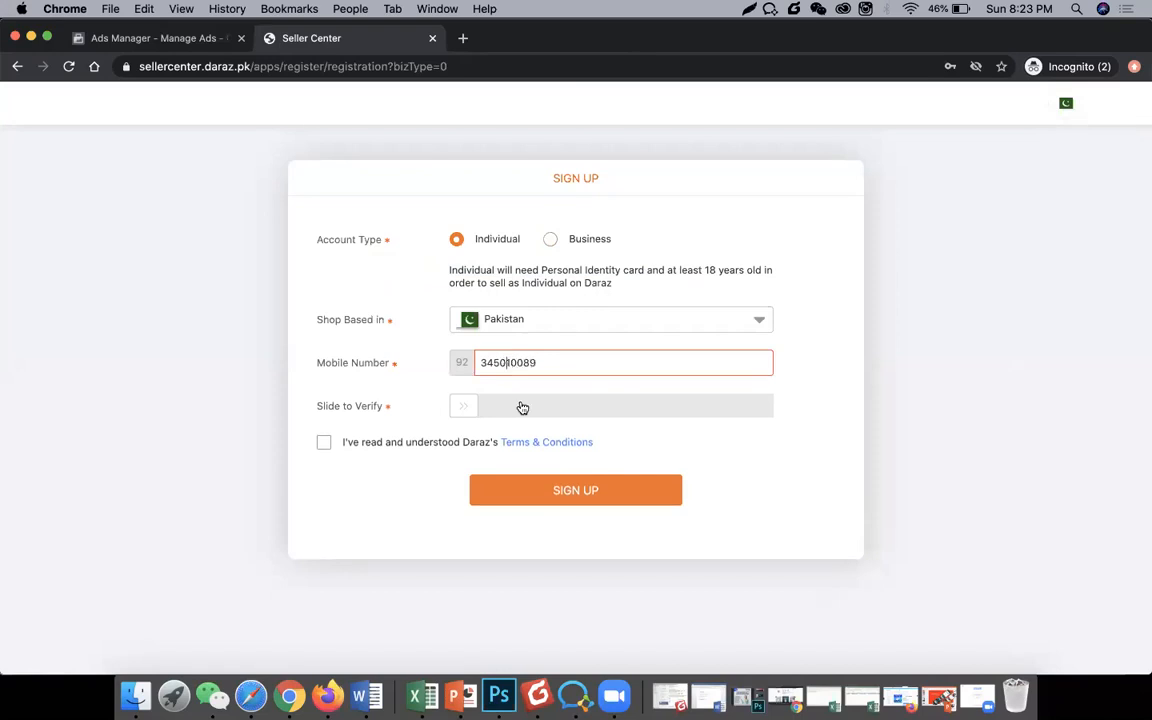
click(534, 407)
drag(470, 406, 818, 386)
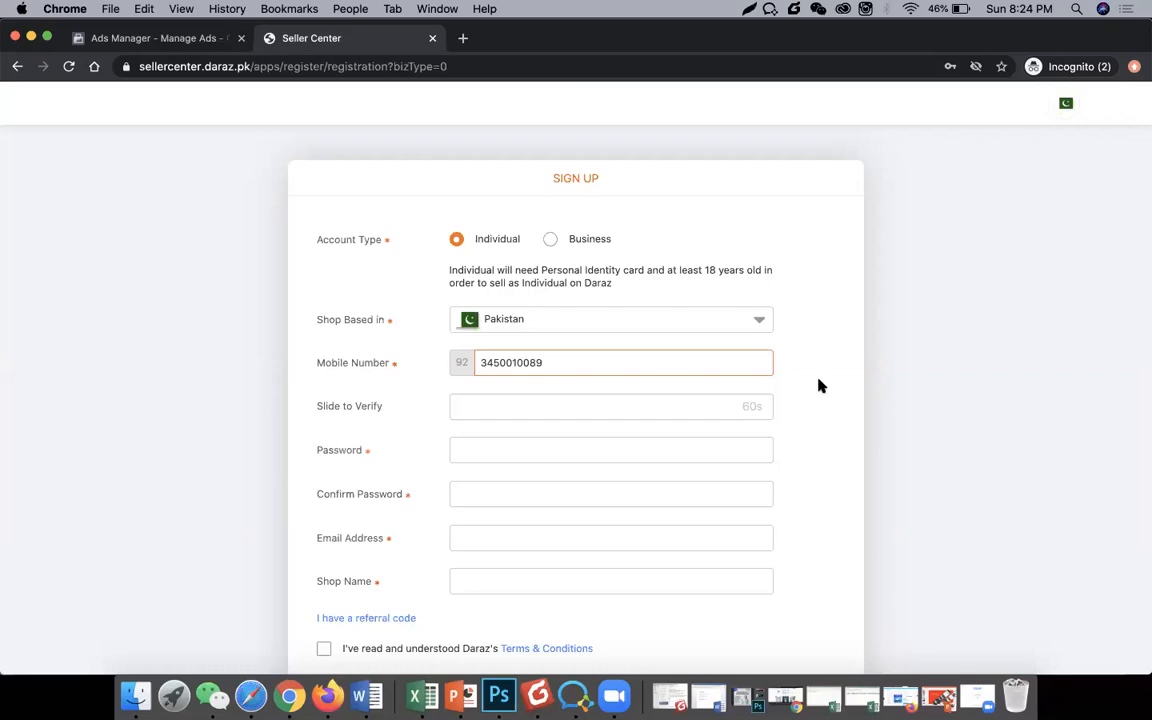
click(637, 405)
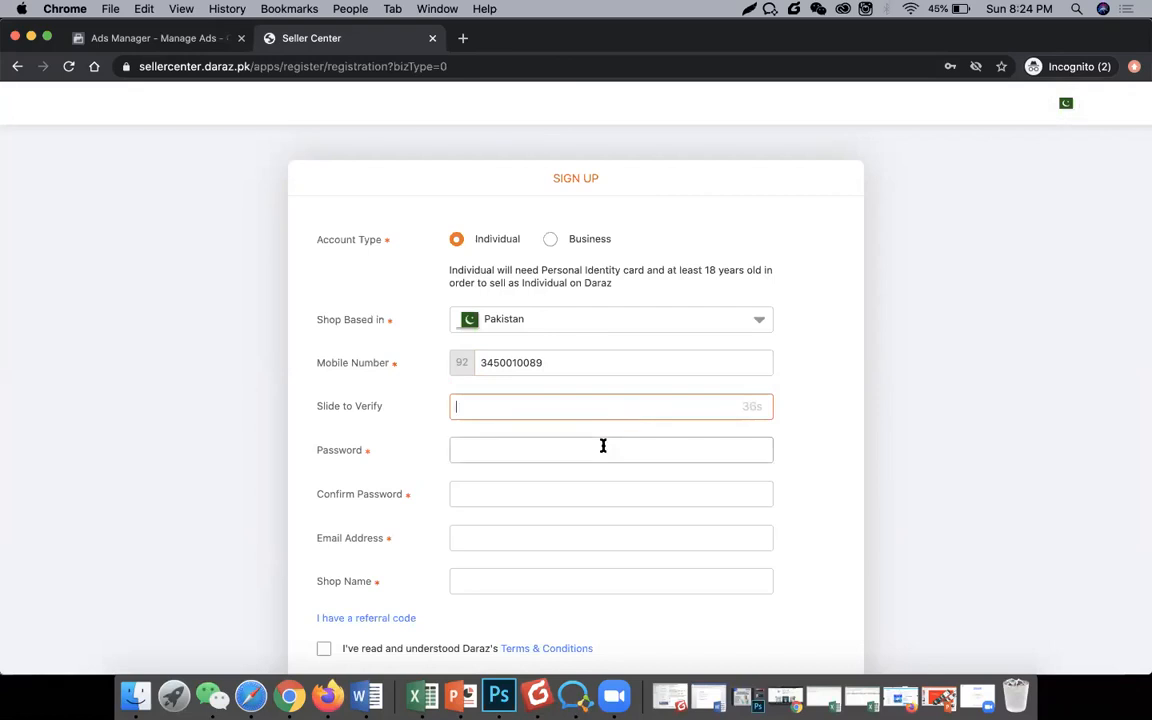
click(608, 446)
click(893, 429)
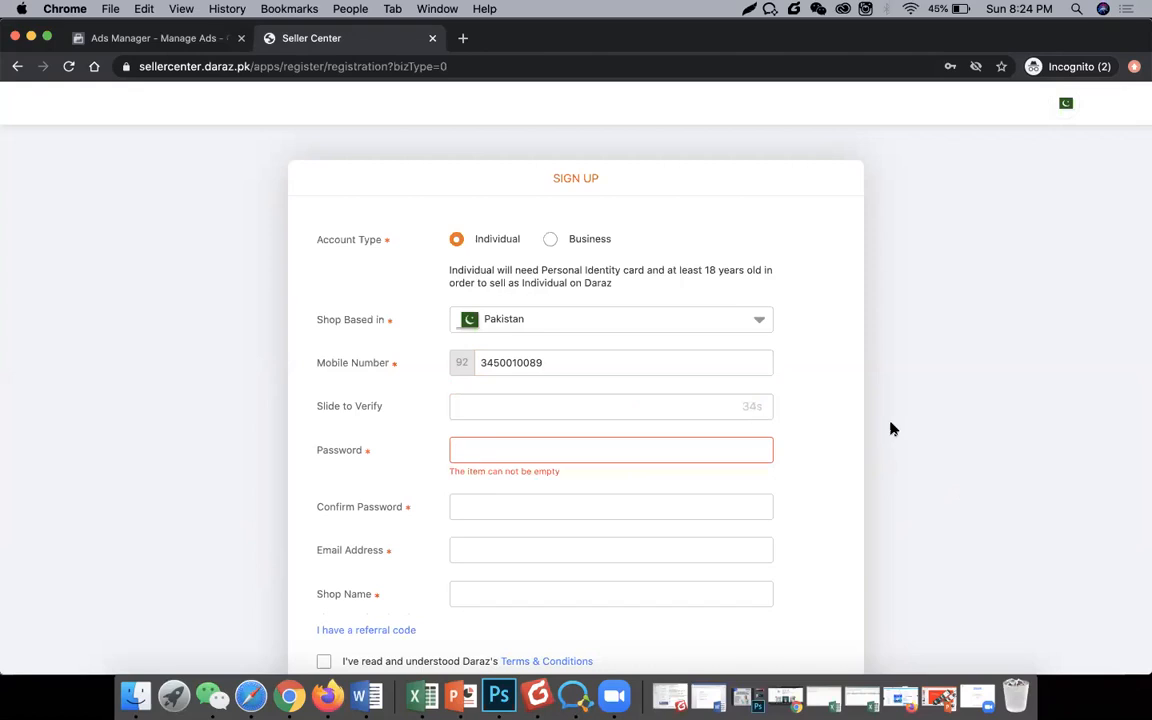
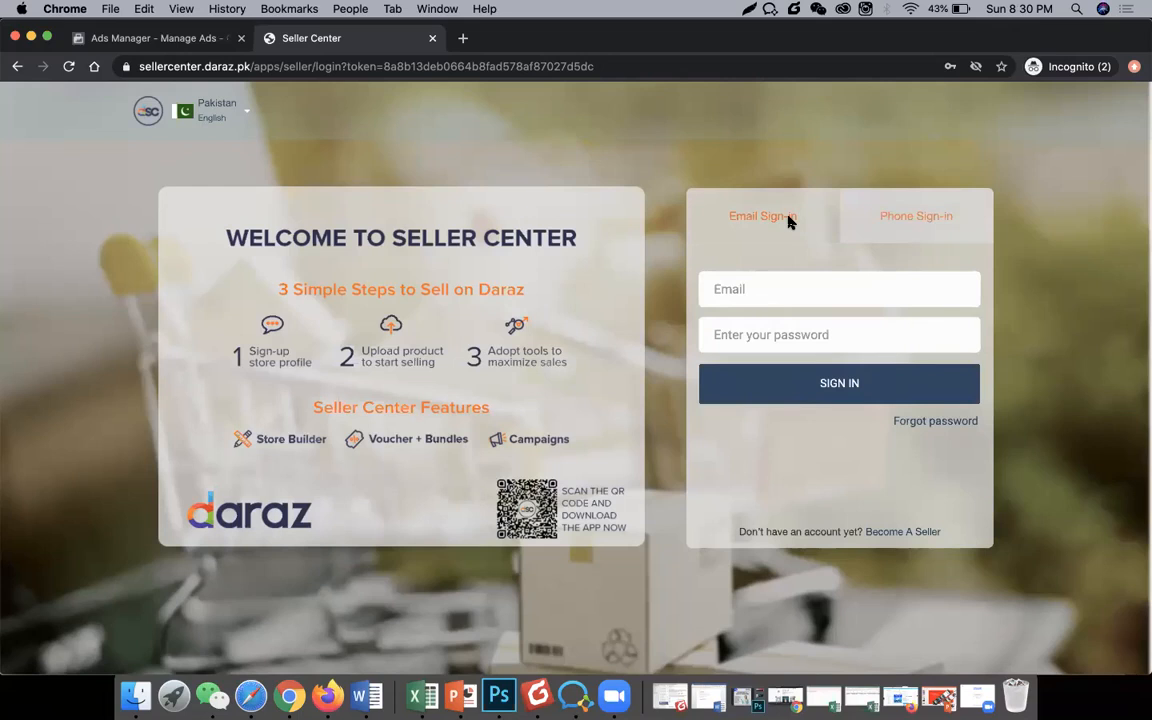
Step: Bring the browser forward, page through all five announcement slides, and close the popup
click(614, 697)
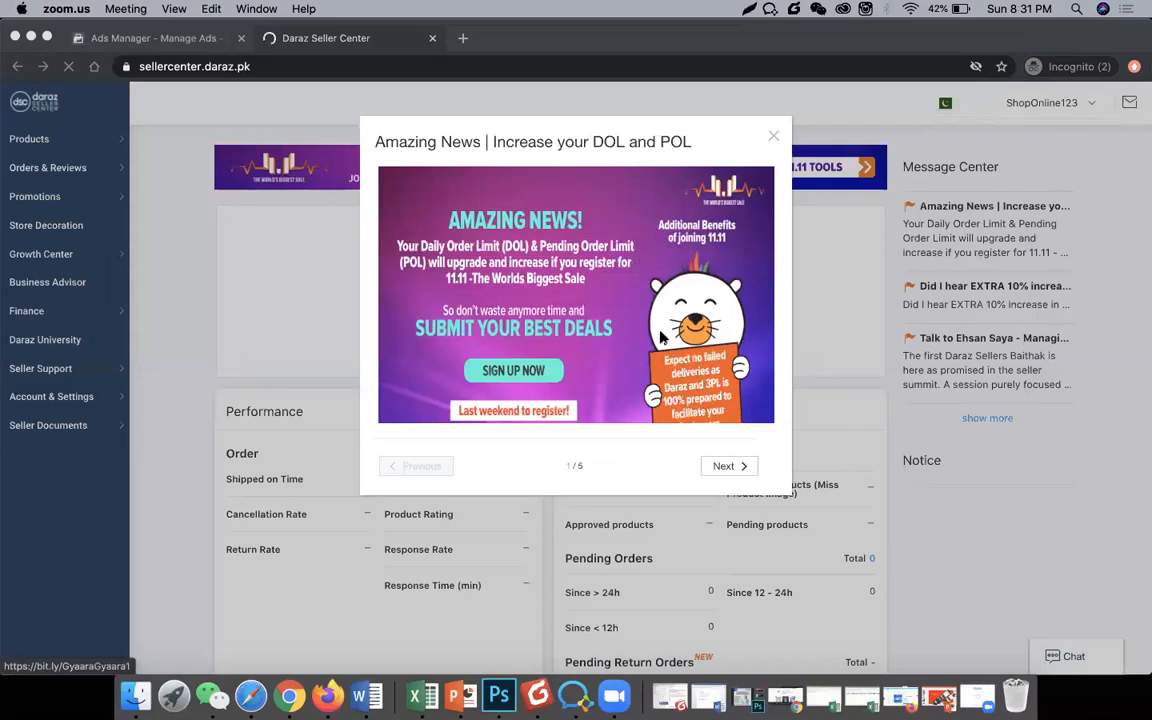
click(770, 140)
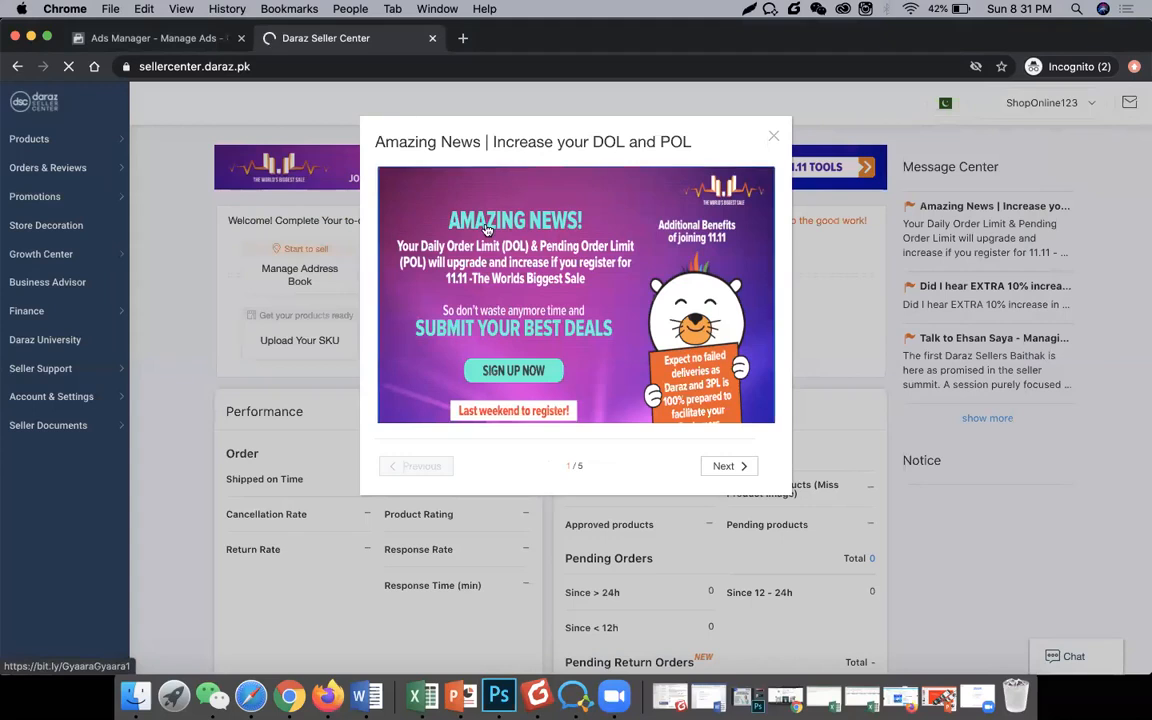
click(737, 466)
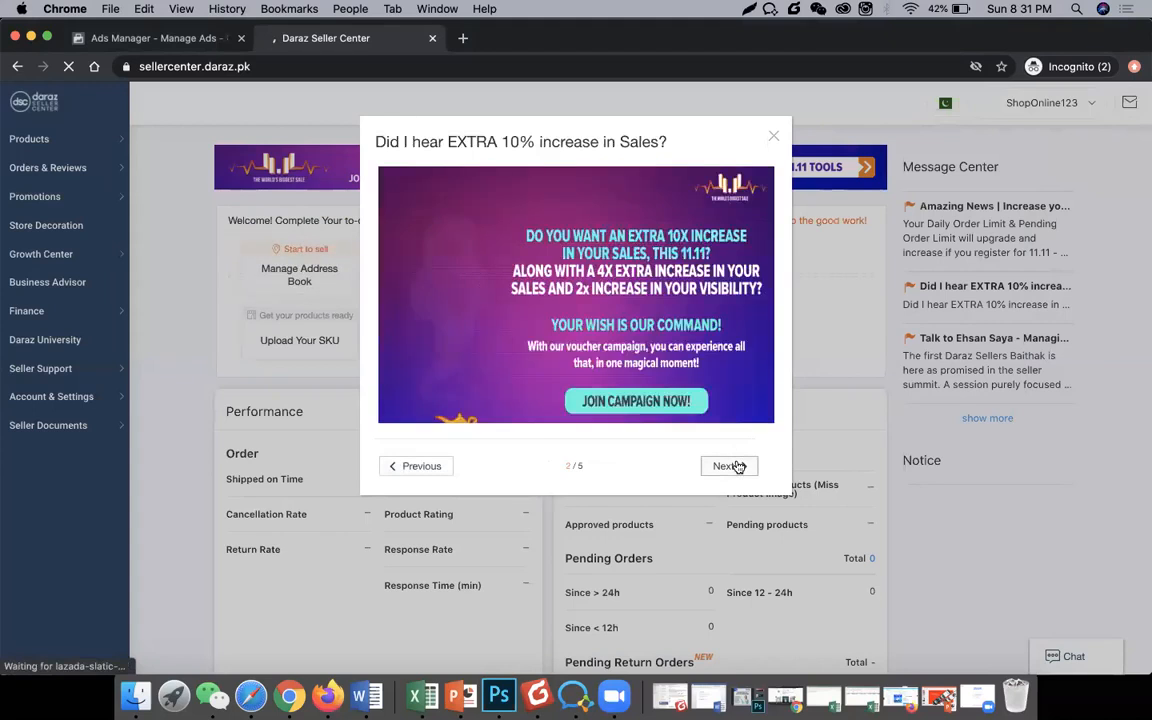
click(737, 466)
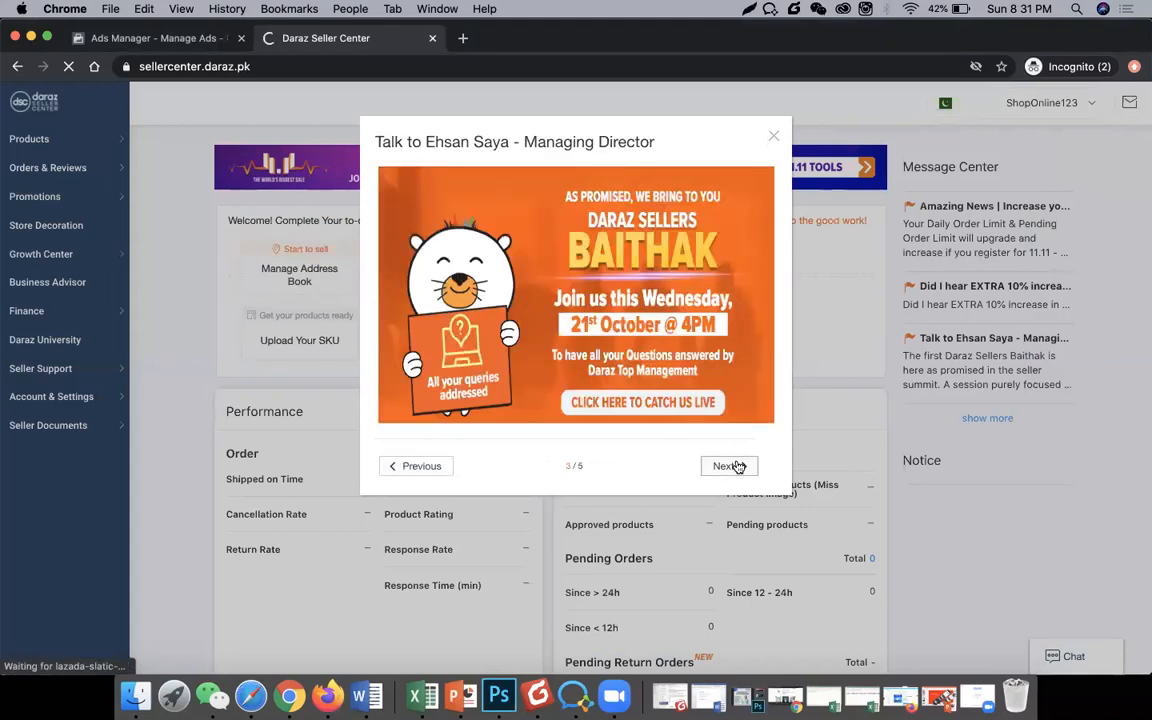
click(735, 471)
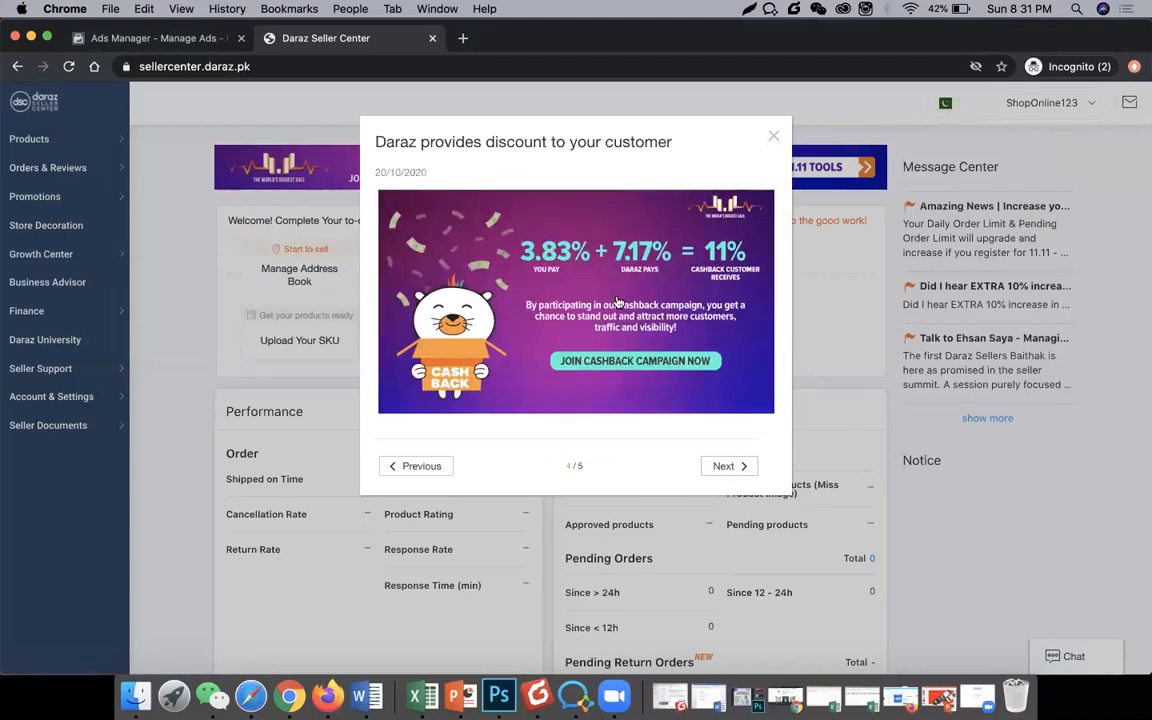
click(744, 471)
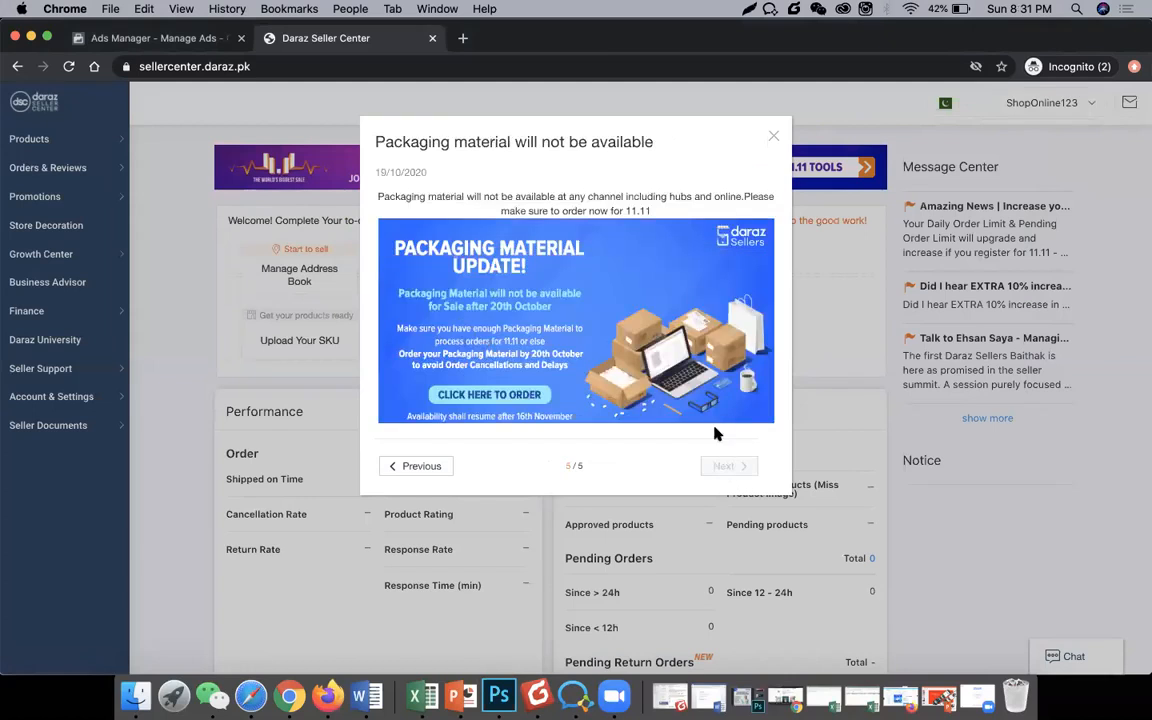
click(774, 136)
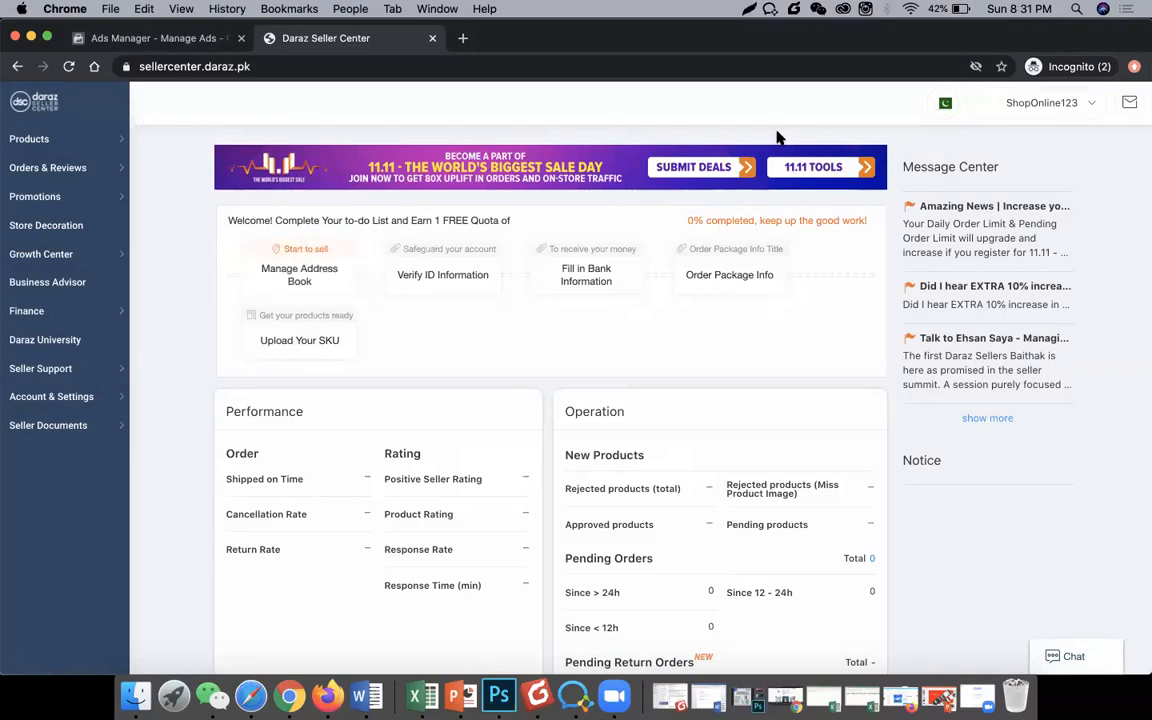
Step: Start the address book task, enter a placeholder warehouse address and pick state Islamabad
click(322, 283)
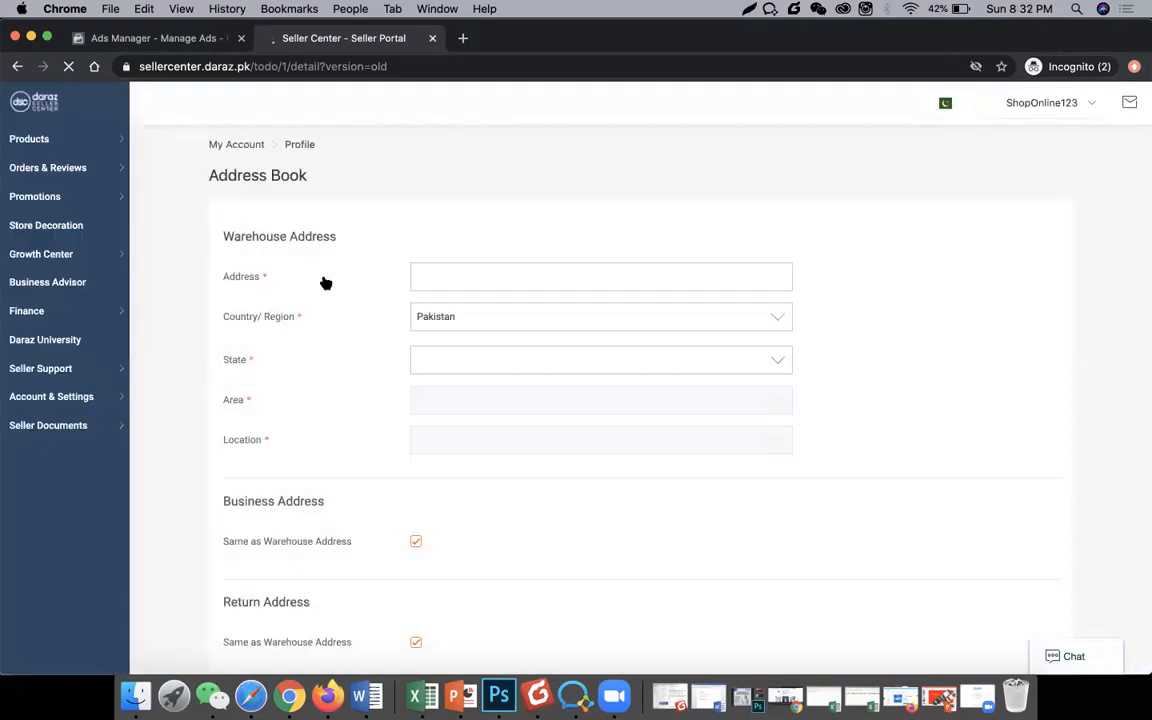
click(492, 280)
text(jhabuhabiano)
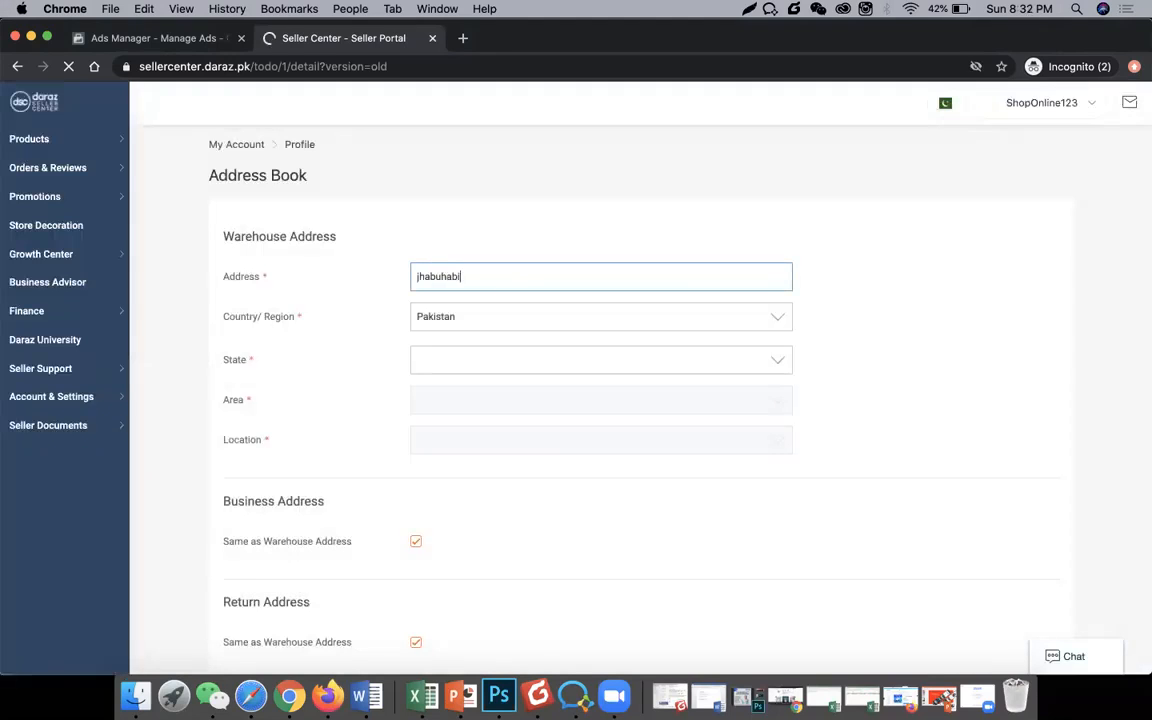
click(474, 359)
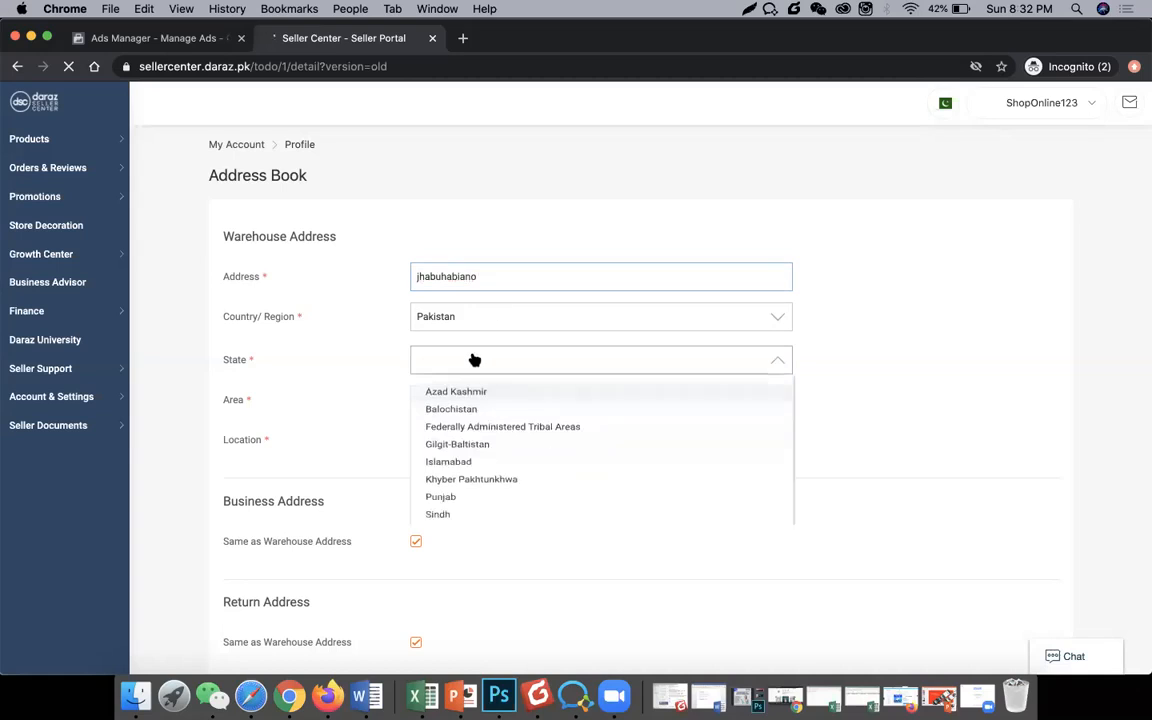
click(484, 473)
Step: Choose area Islamabad - G and location G - 8, then submit the address book
click(455, 410)
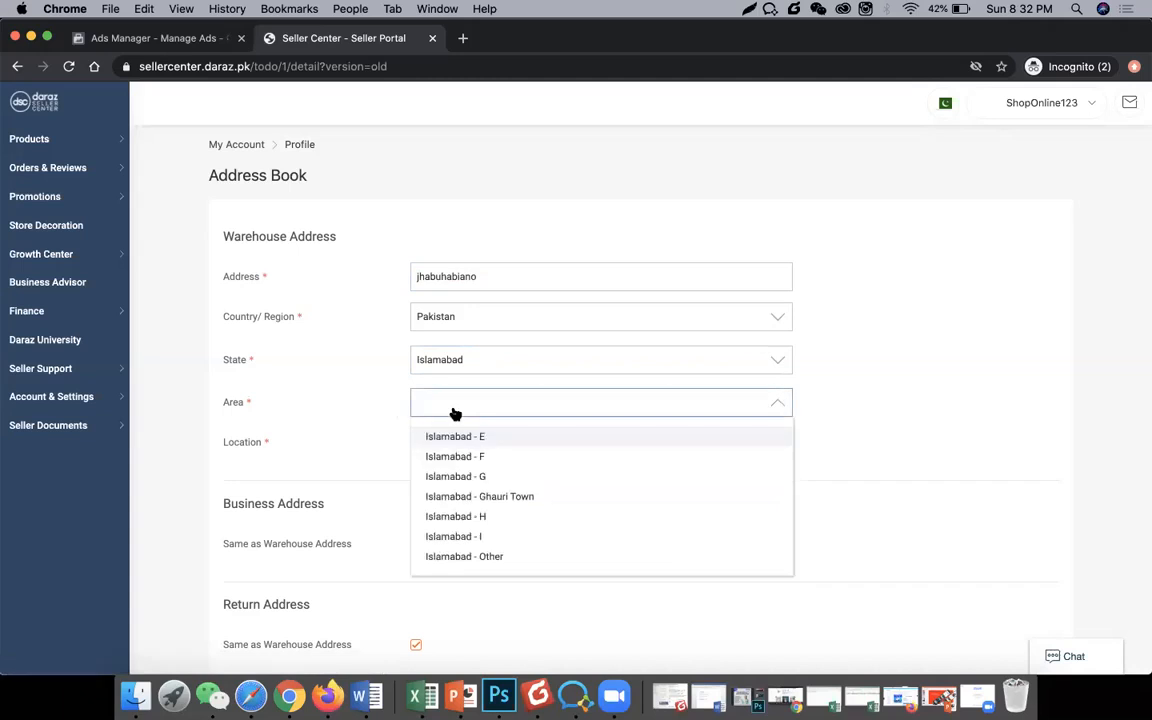
scroll(471, 513, down, 1)
scroll(471, 513, down, 1)
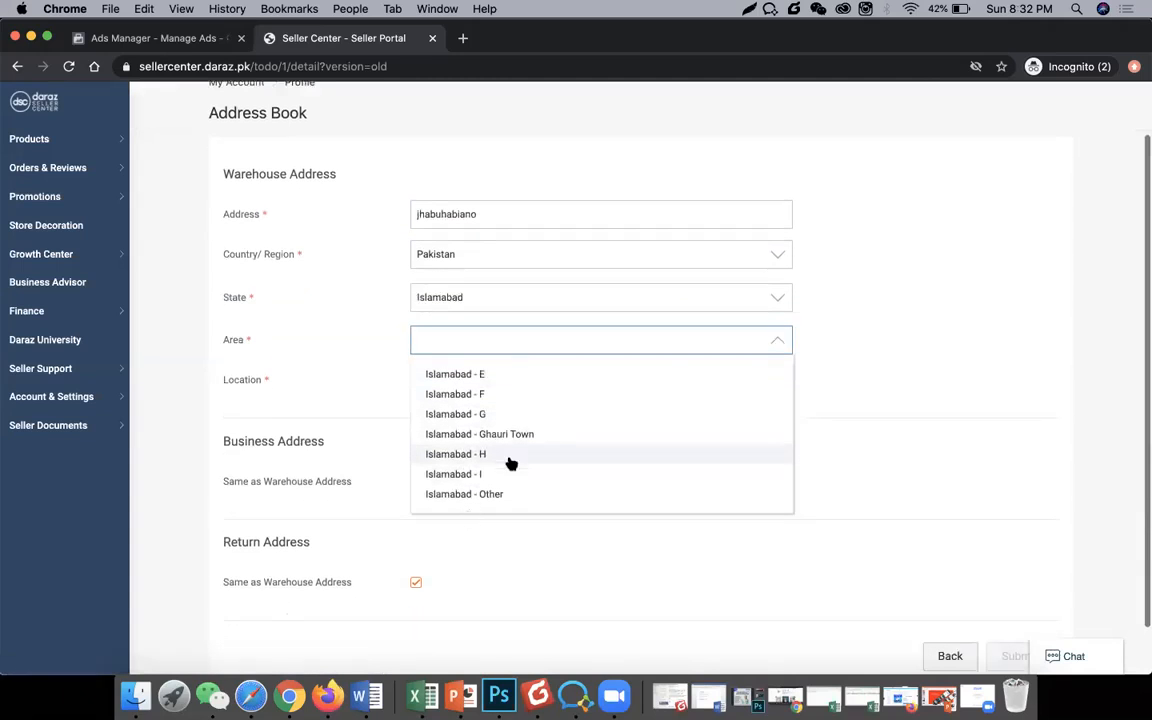
click(503, 416)
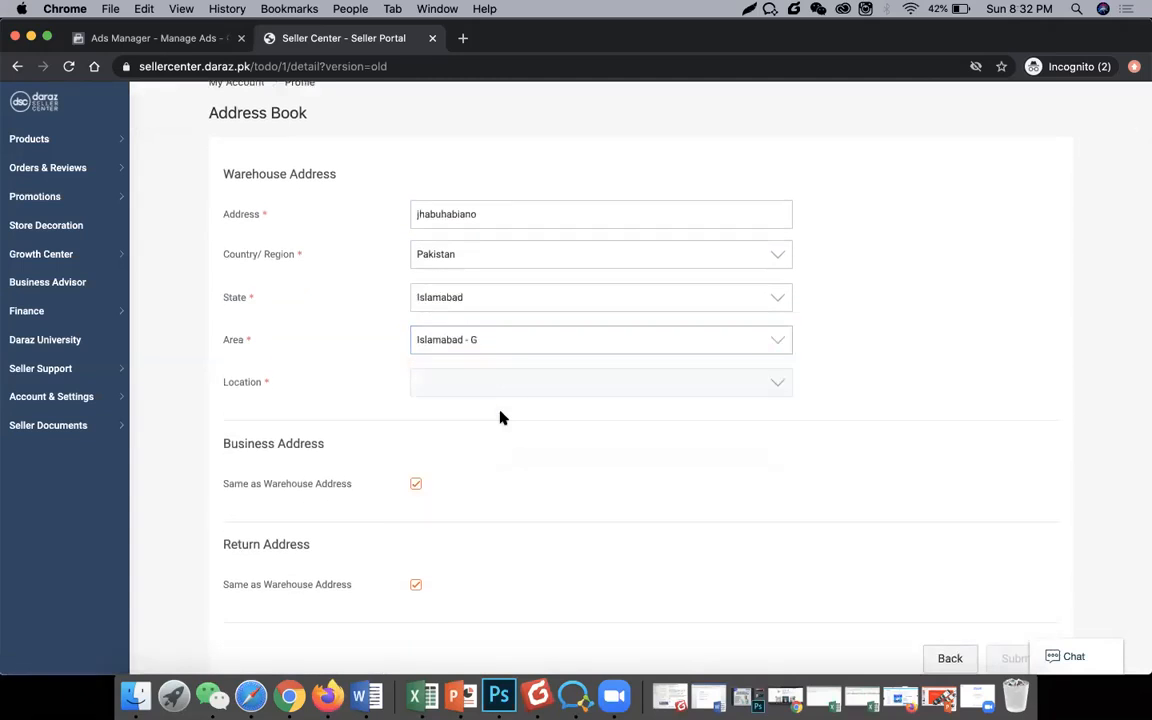
click(478, 386)
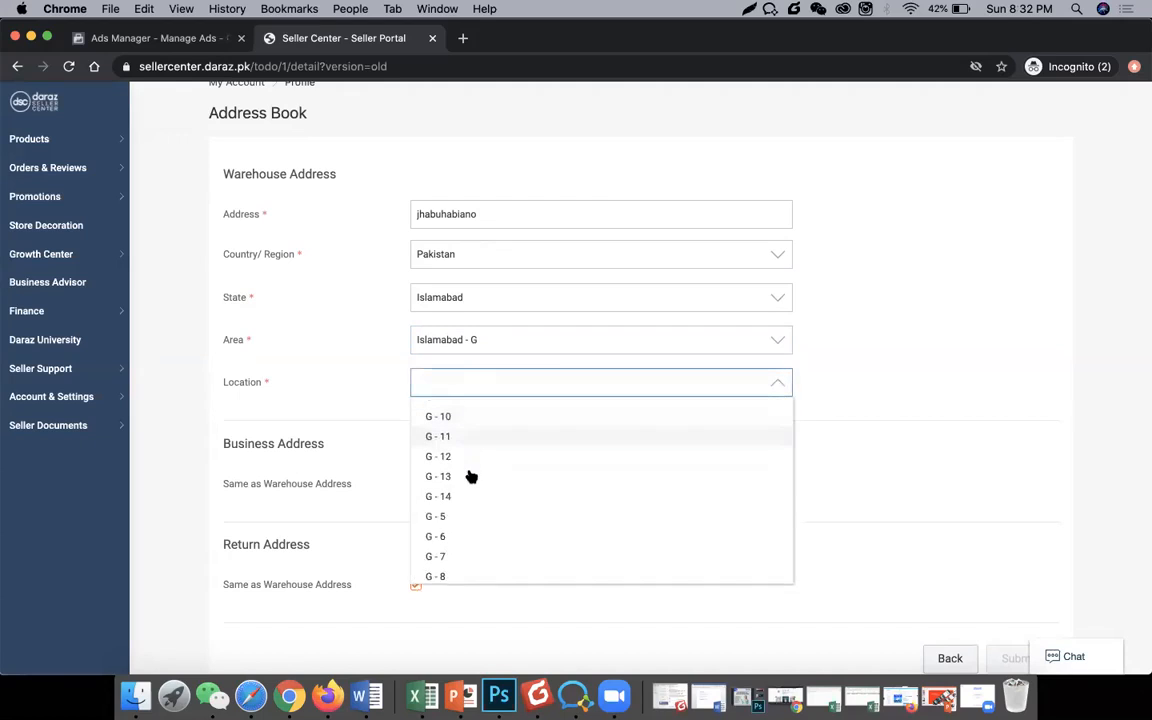
scroll(478, 486, down, 1)
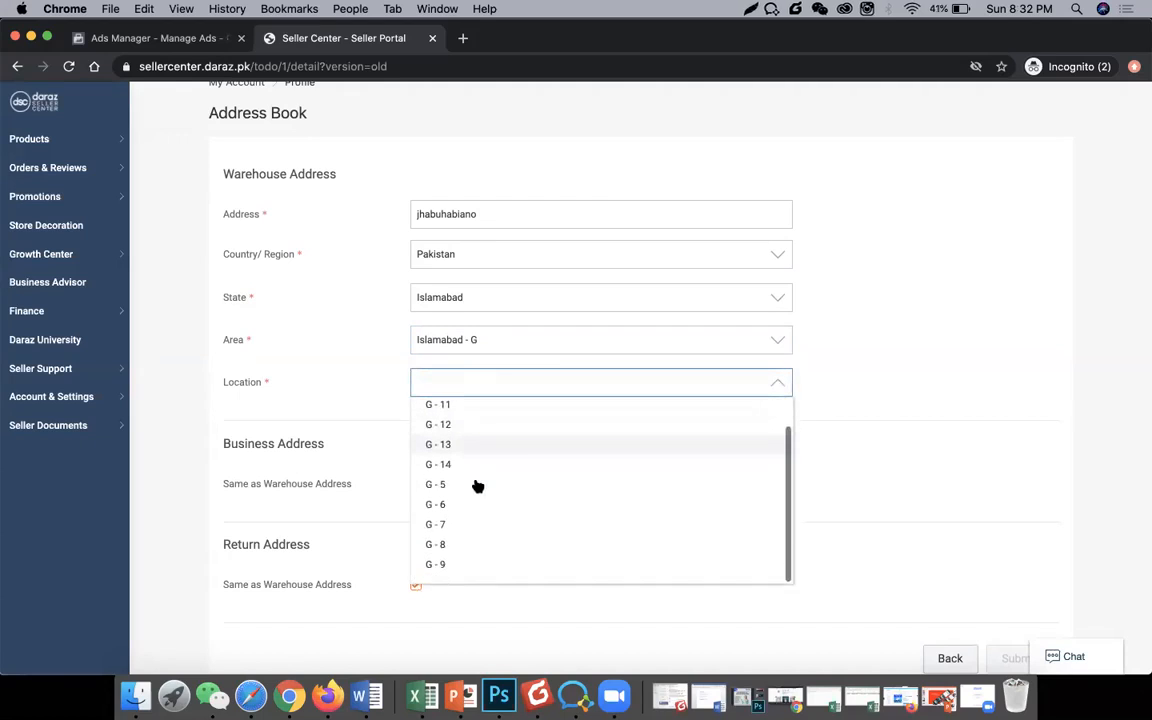
click(455, 550)
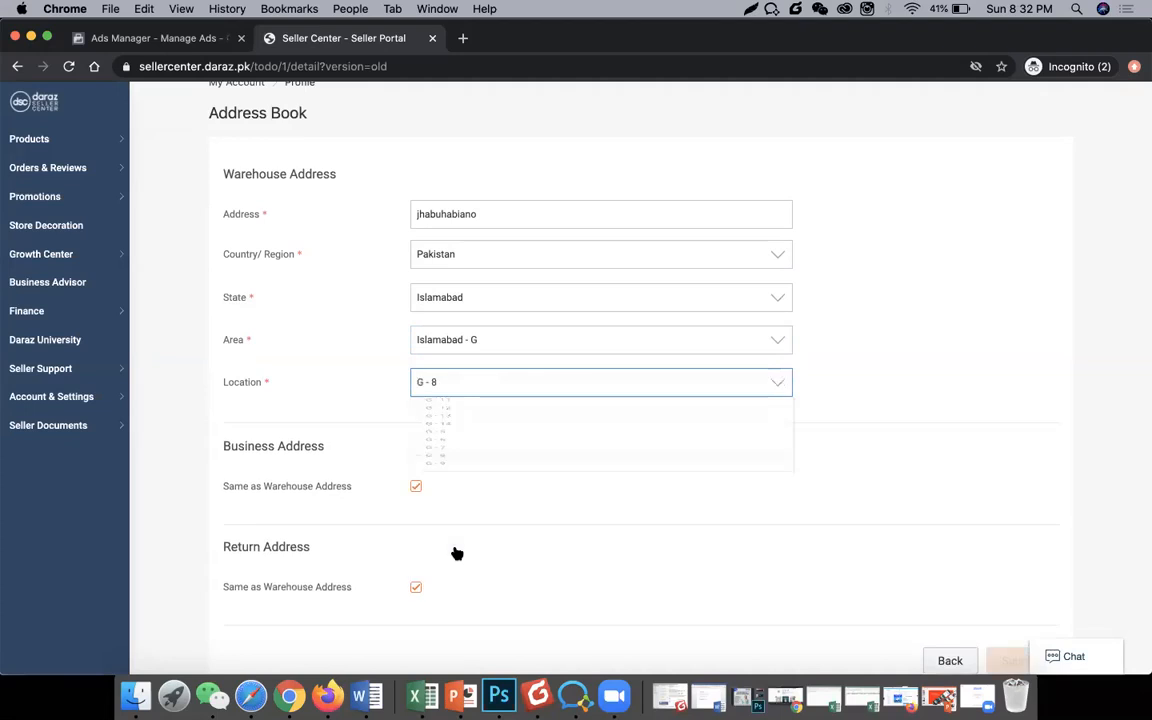
scroll(417, 419, down, 2)
click(415, 427)
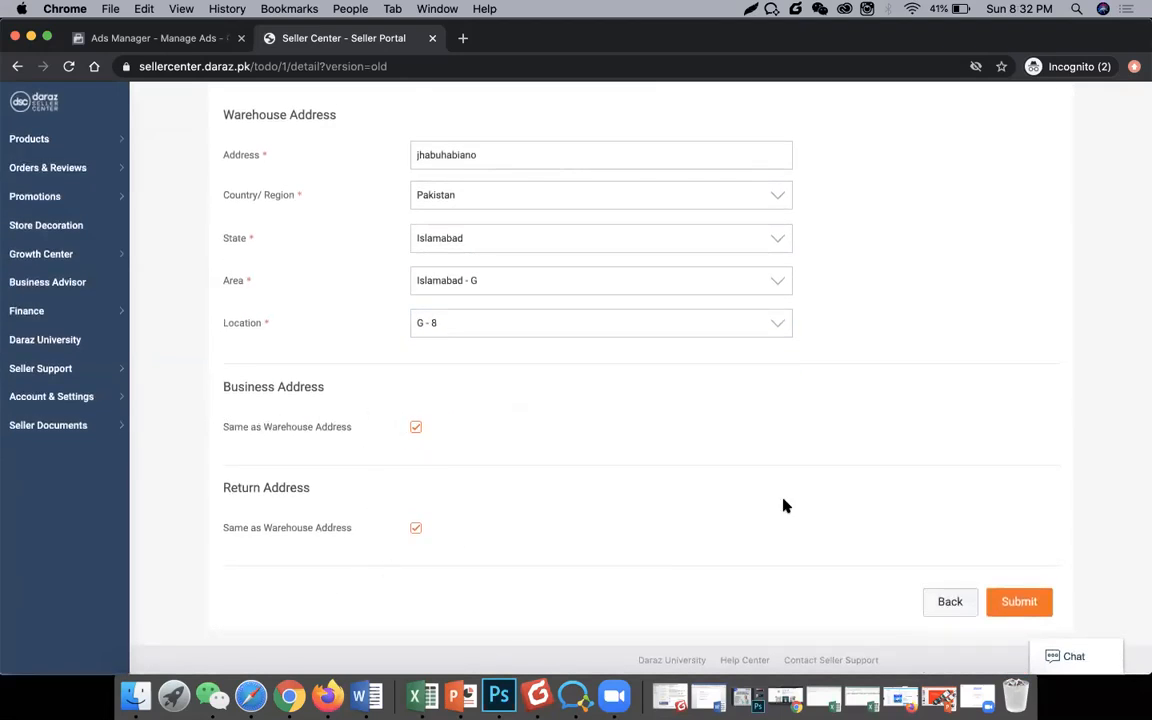
click(1014, 604)
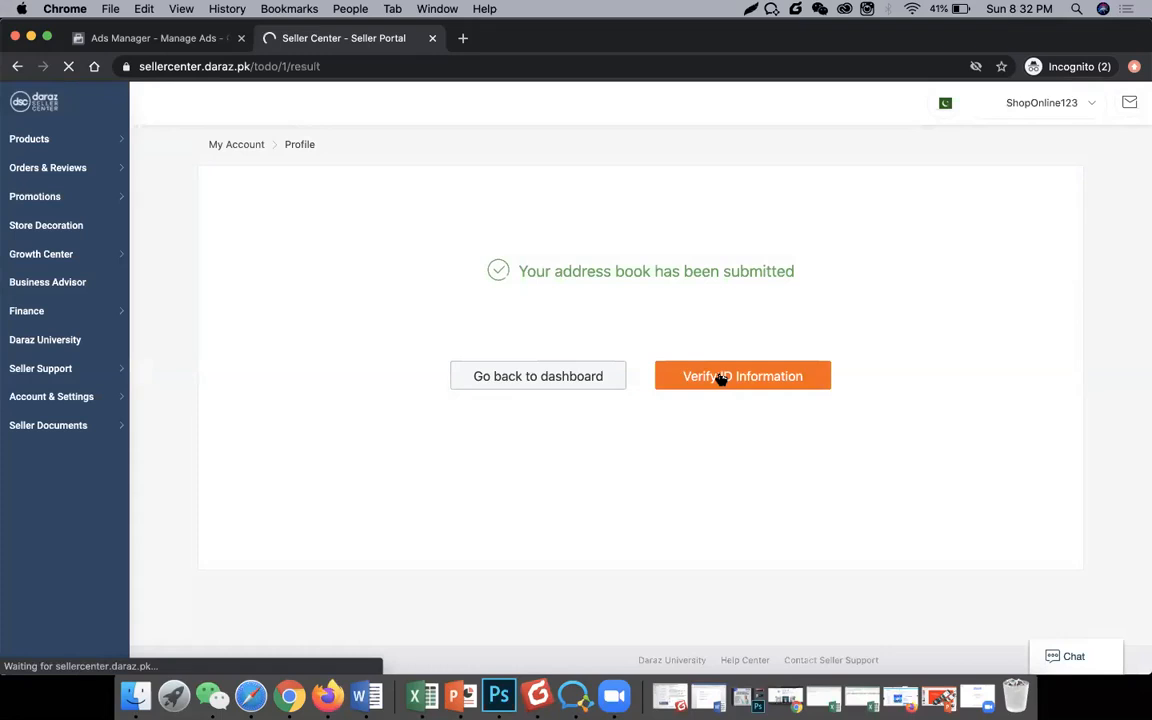
Step: Begin ID verification with ID type CNIC, entering the name on the ID and a CNIC number
click(722, 379)
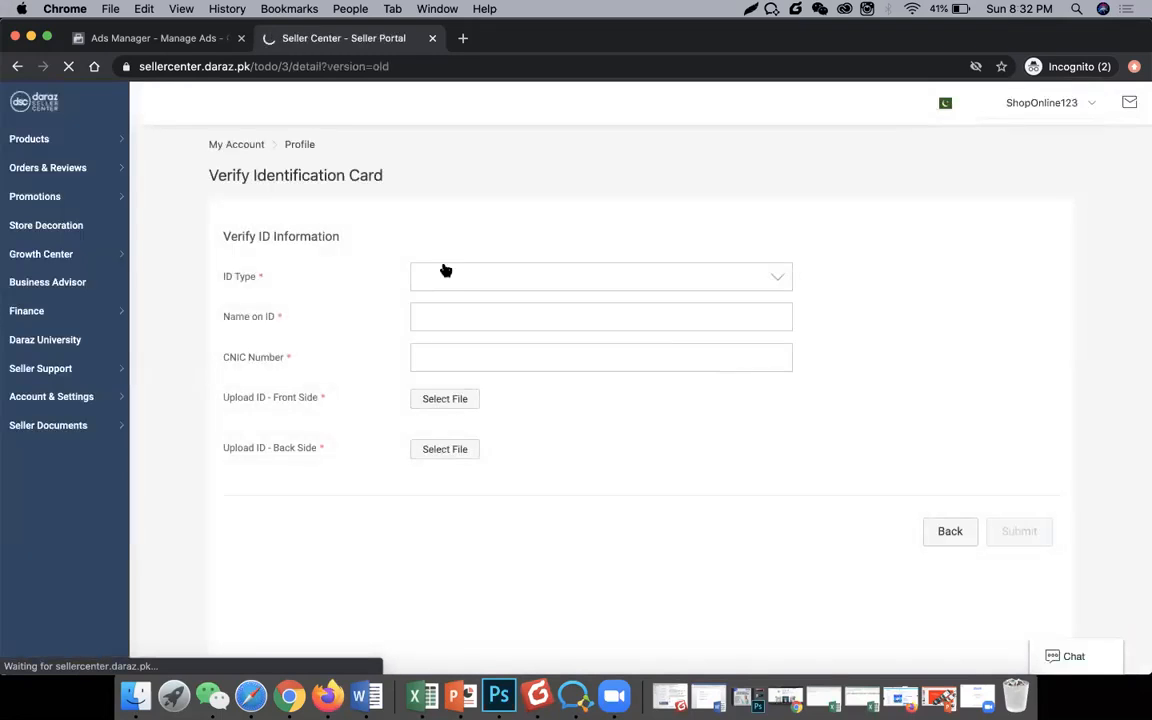
click(458, 279)
click(455, 321)
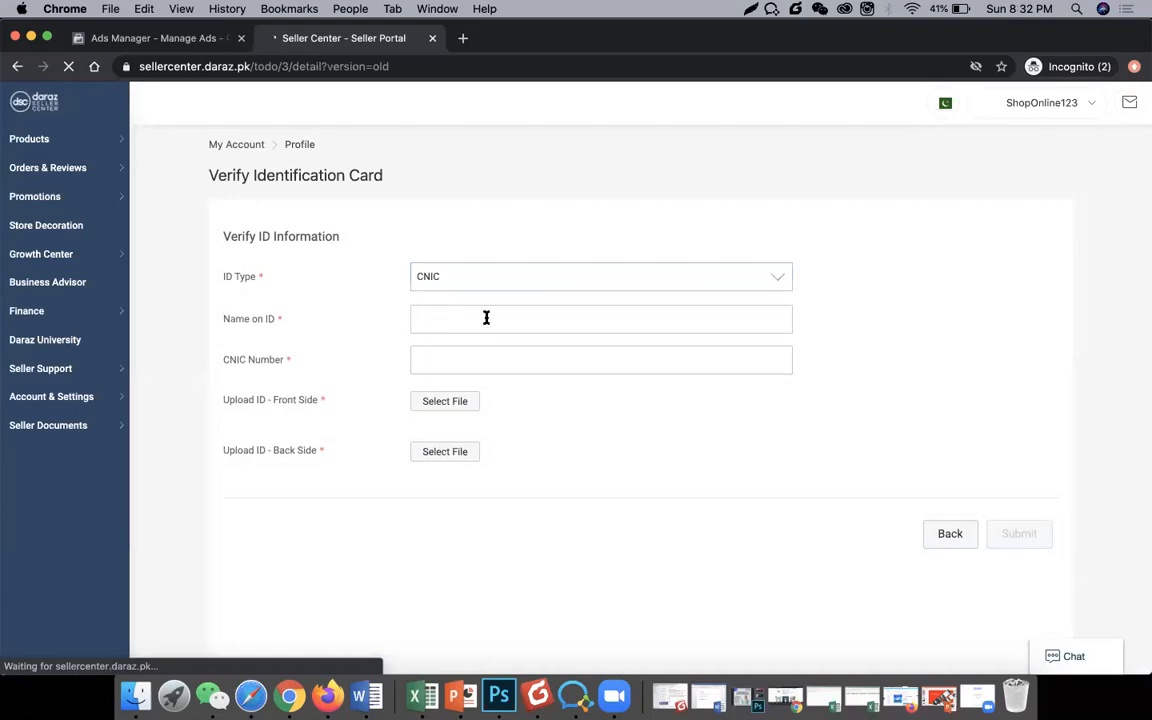
click(446, 321)
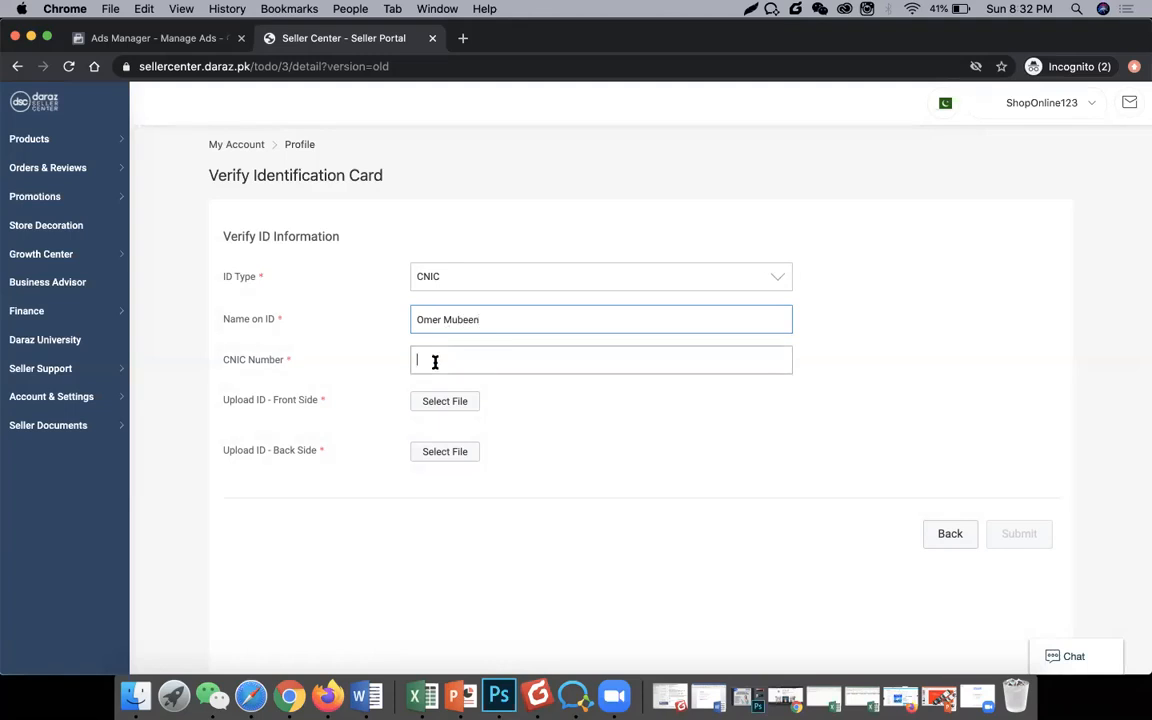
click(435, 362)
text(12345789)
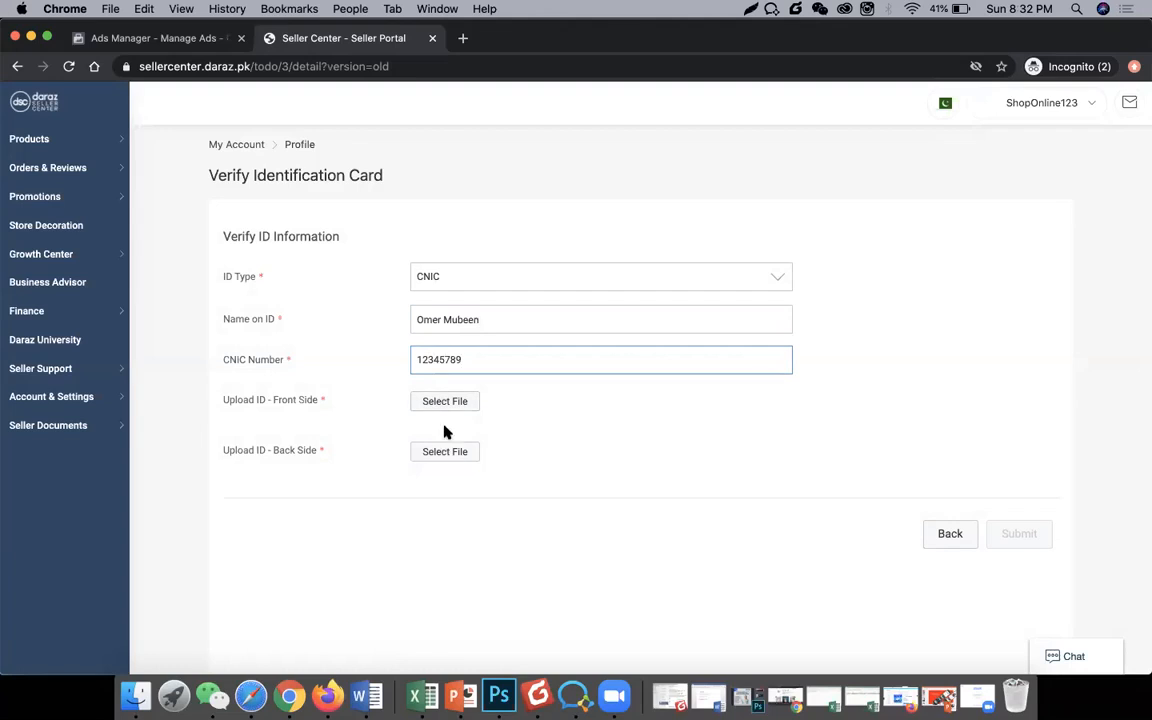
Step: Return to the dashboard, dismiss the announcements, and reopen the ID information task
click(950, 533)
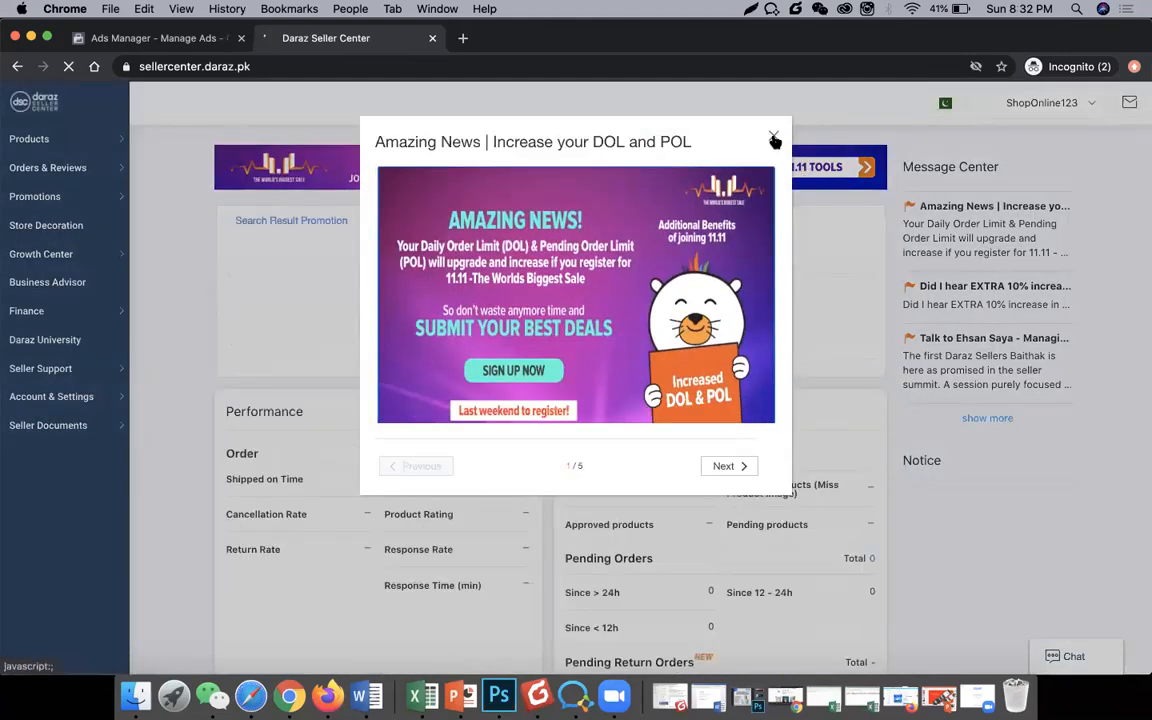
click(773, 138)
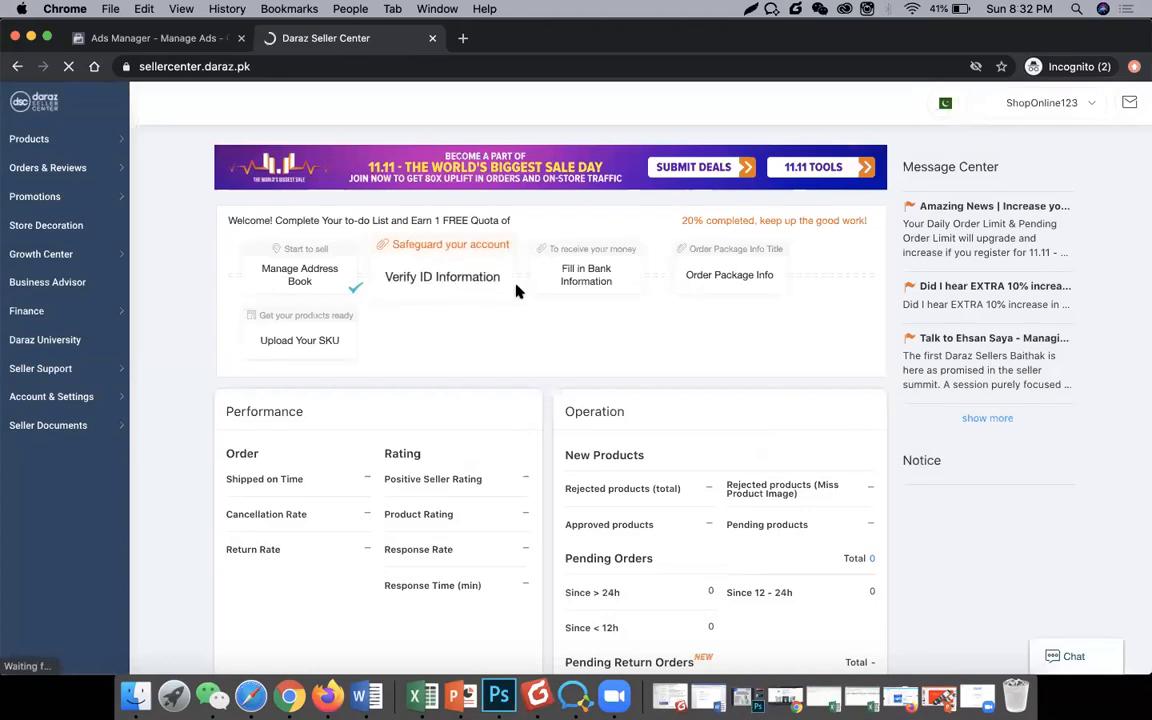
click(580, 286)
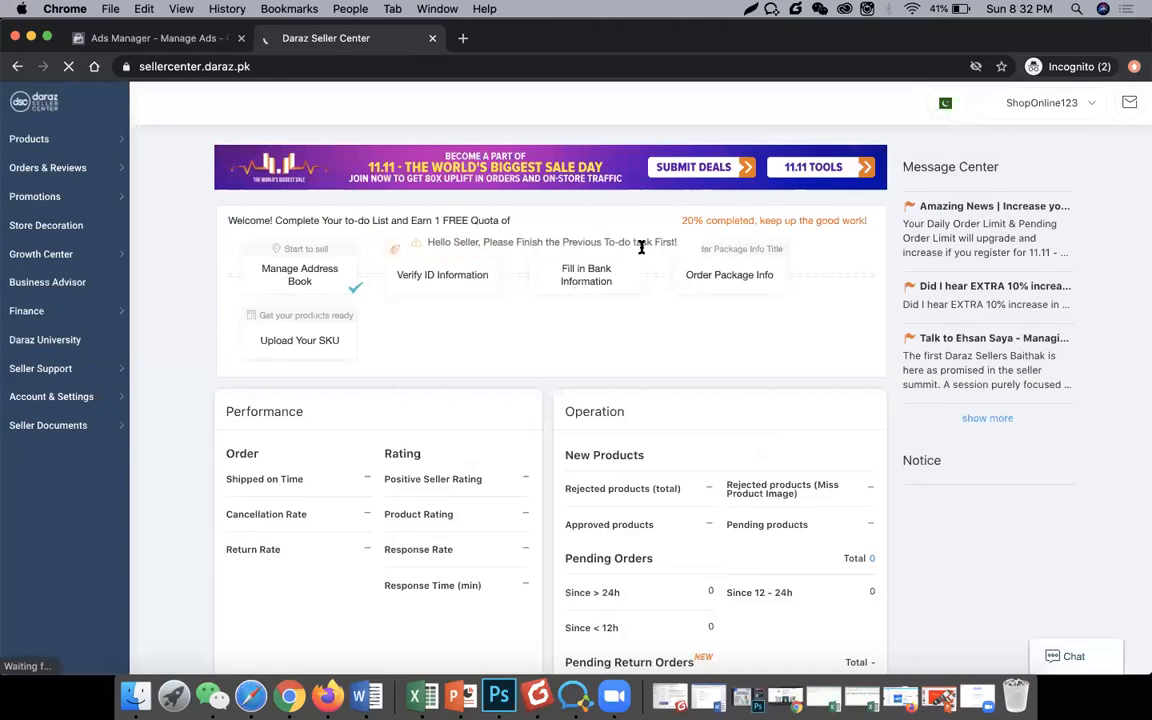
click(480, 283)
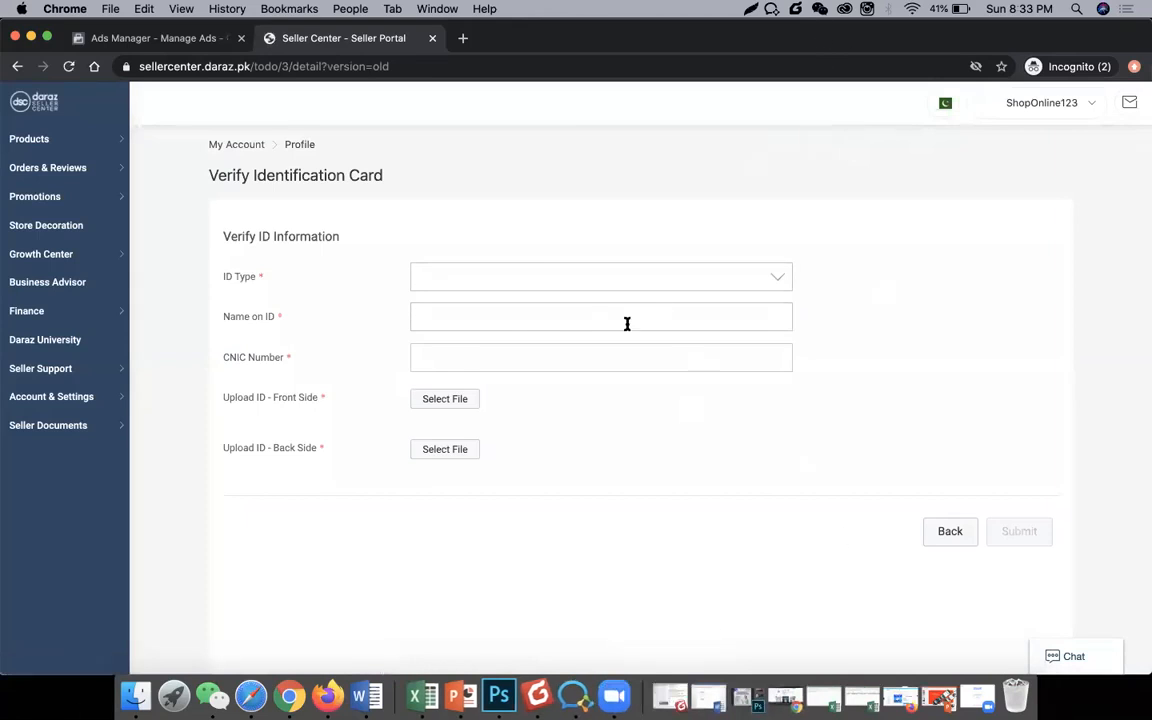
Step: Upload img 4.jpg as the ID front and img 3.jpg as the ID back
click(457, 399)
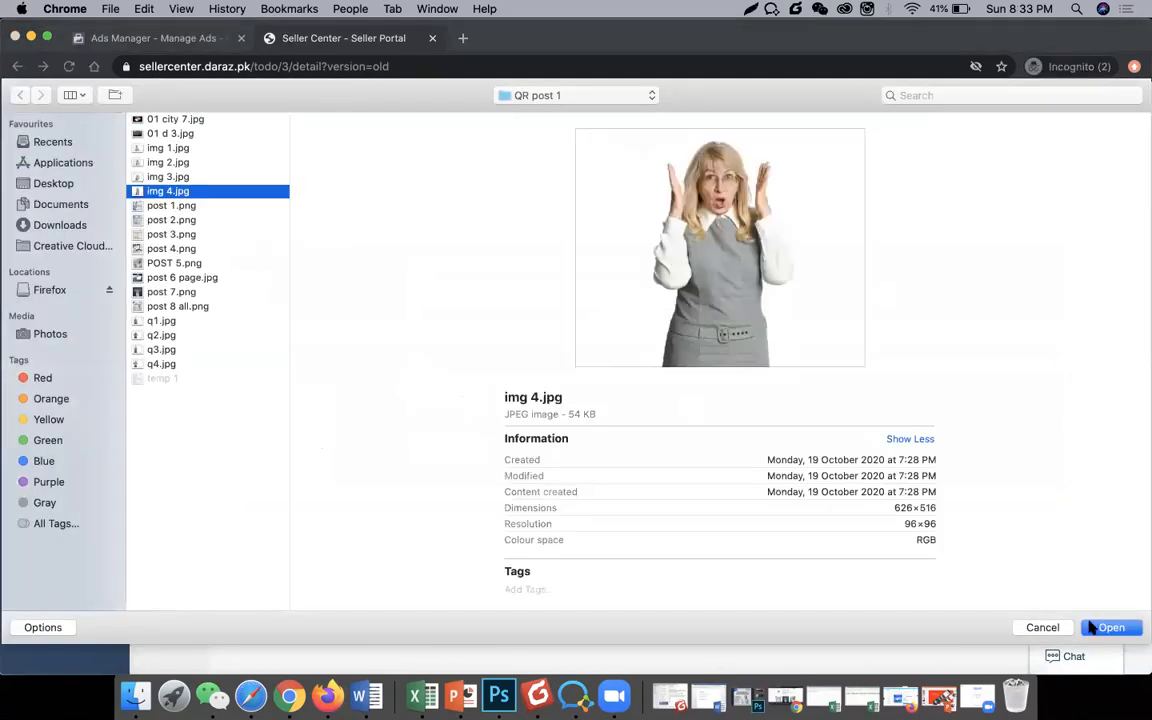
click(1100, 627)
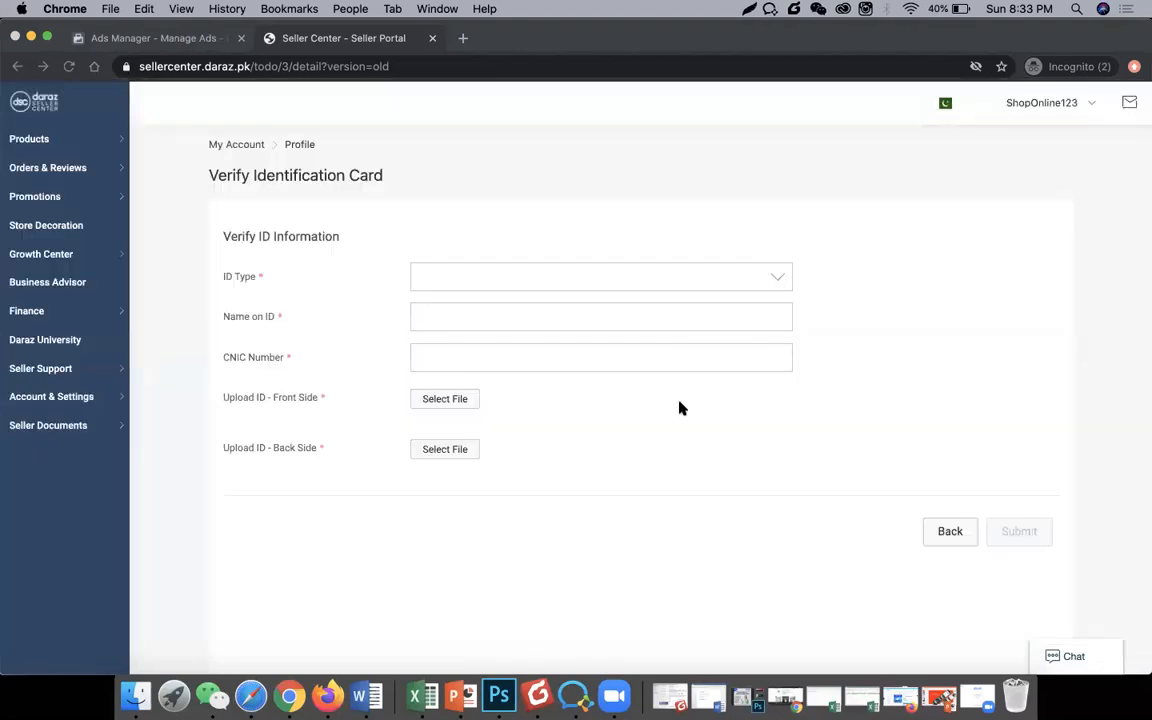
click(450, 444)
click(220, 176)
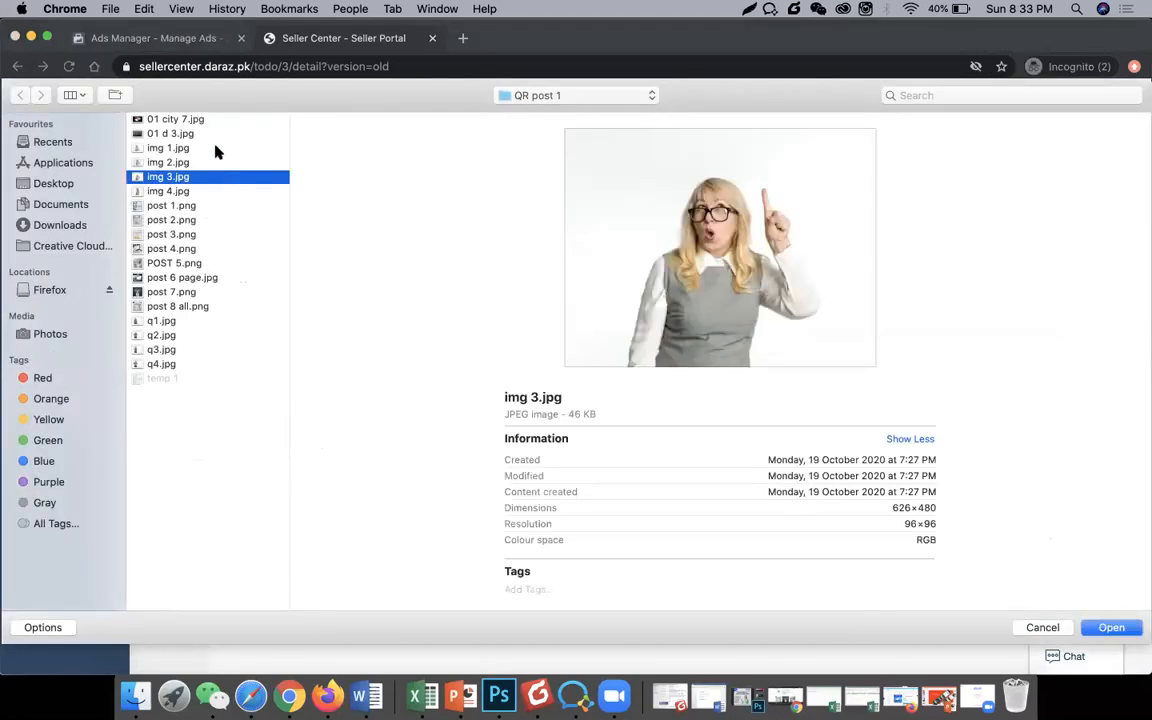
mouse_move(1150, 718)
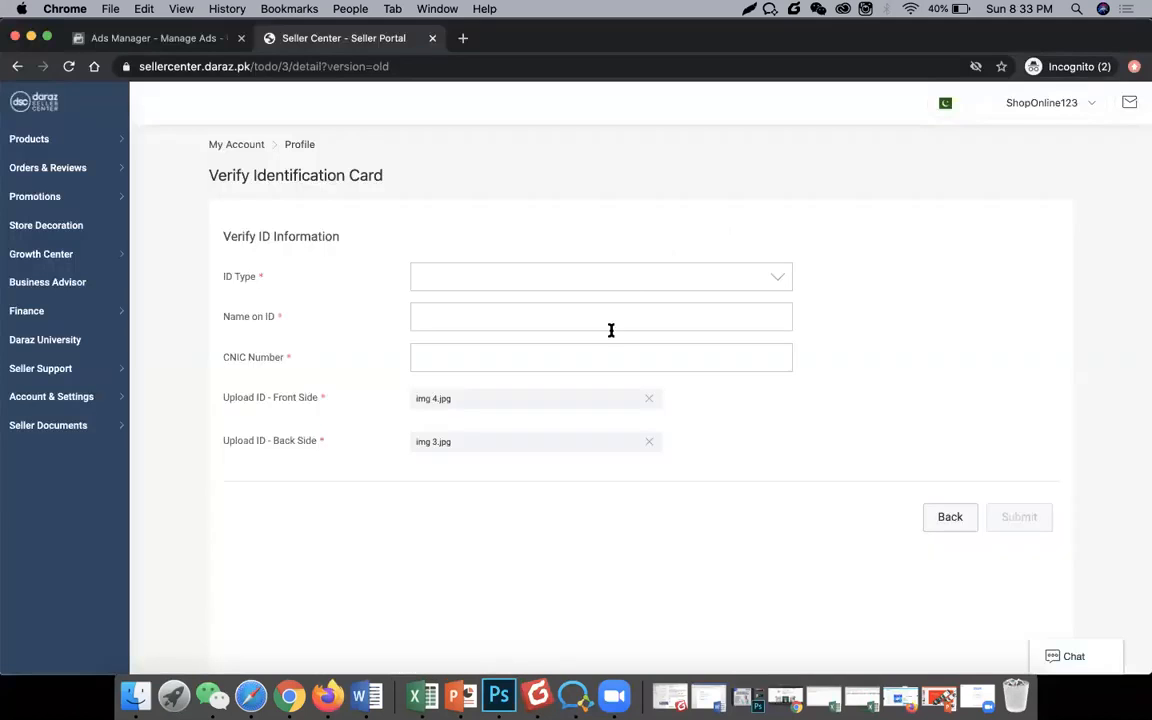
Step: Enter the CNIC number, choose ID type CNIC, enter the name on the ID, and submit
click(584, 349)
text(6119898989)
key(BackSpace)
key(BackSpace)
key(BackSpace)
key(BackSpace)
key(BackSpace)
key(BackSpace)
key(BackSpace)
key(BackSpace)
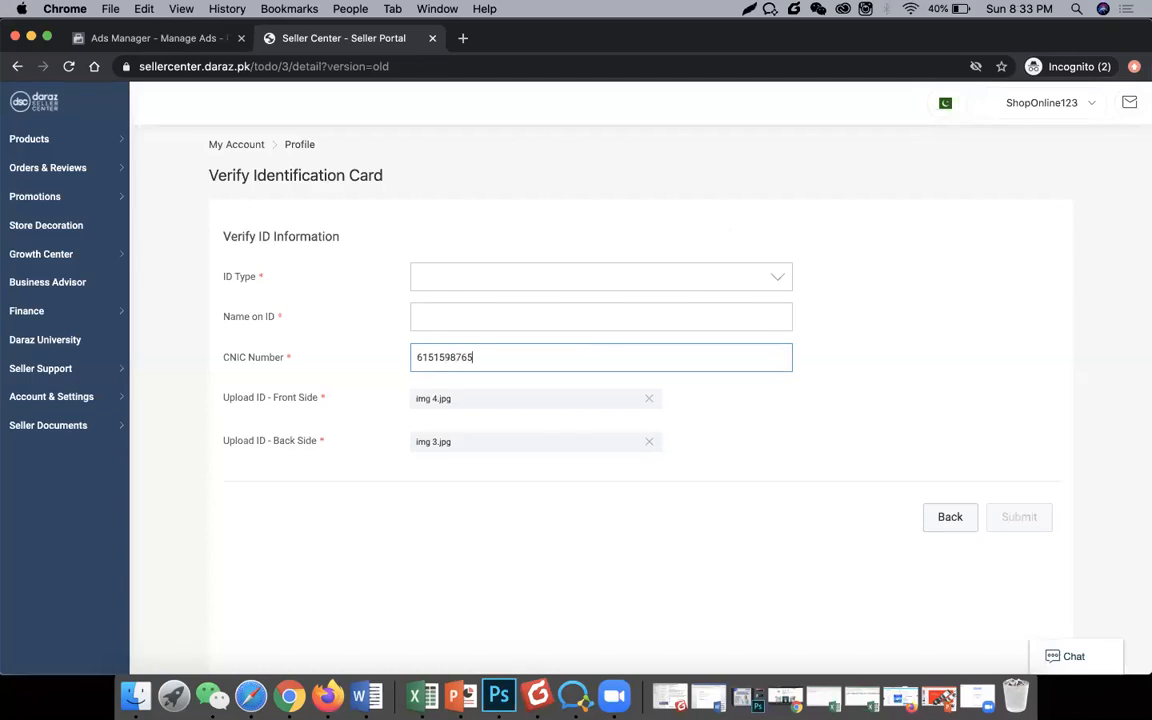
click(568, 285)
click(556, 312)
click(526, 316)
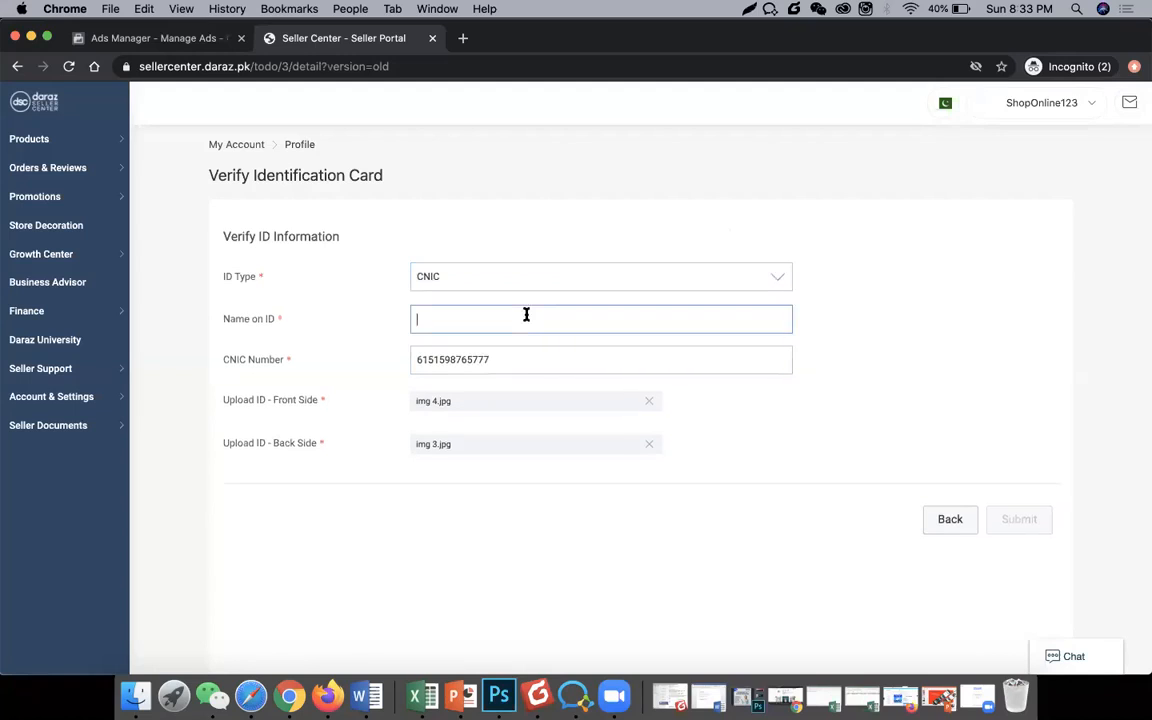
text(umhh)
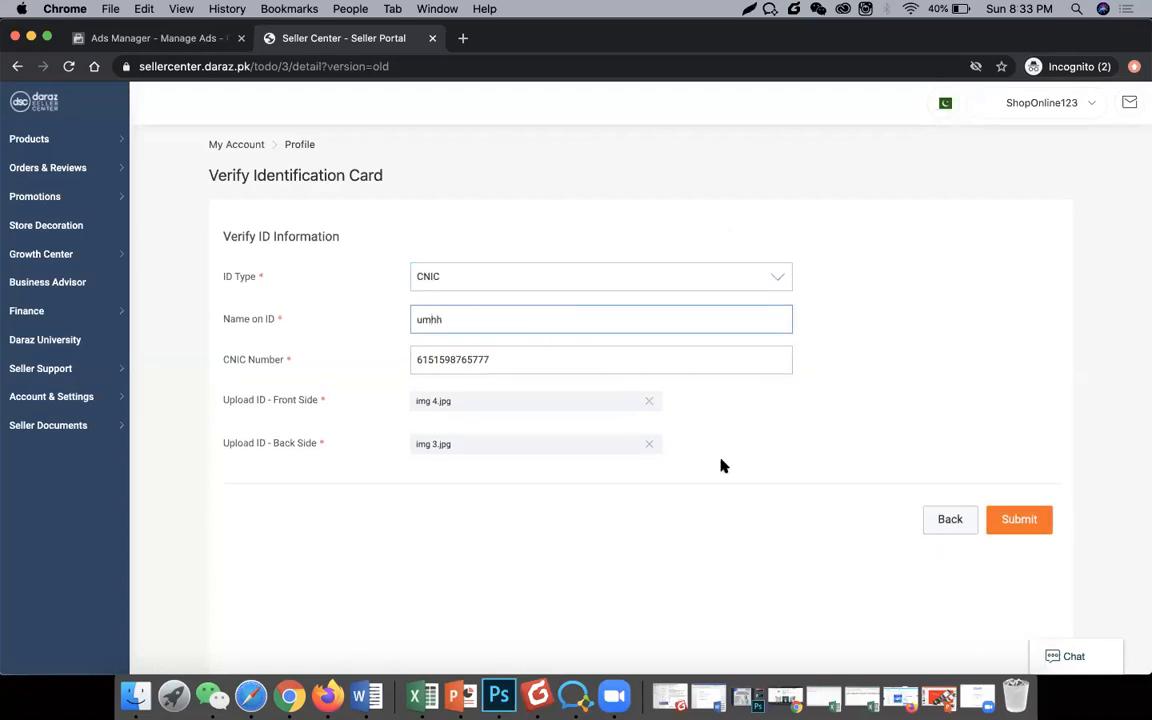
click(992, 521)
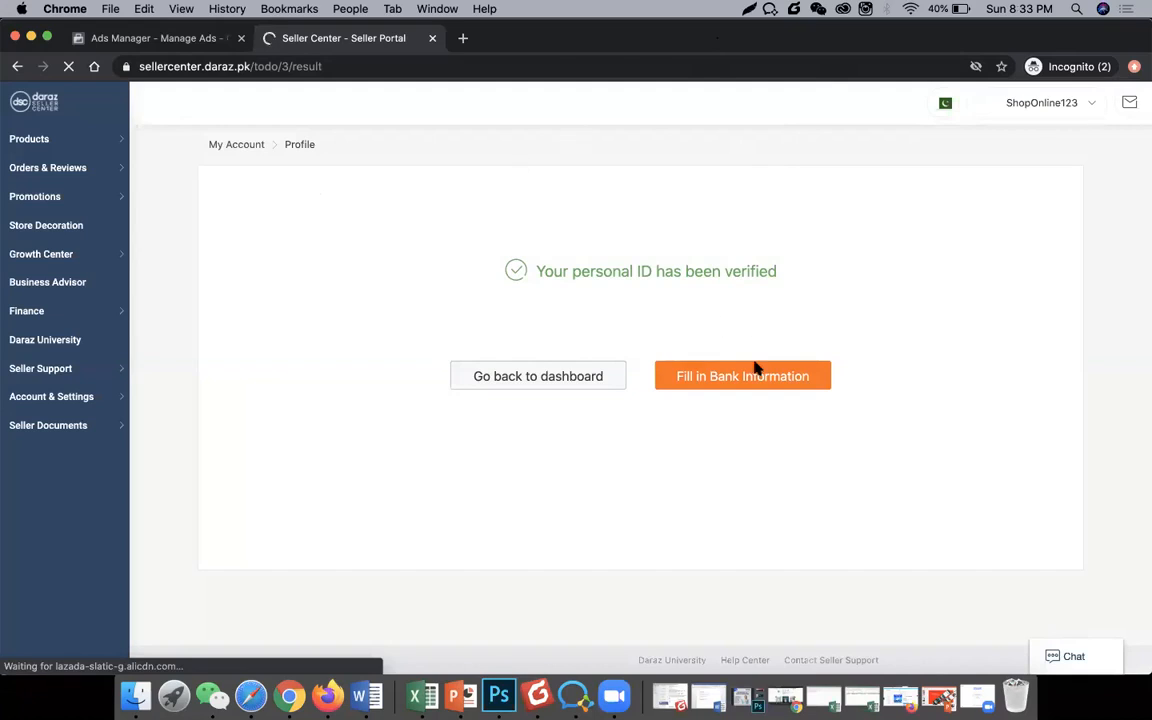
Step: Start the bank information task and enter the account title and account number
double_click(555, 268)
click(696, 374)
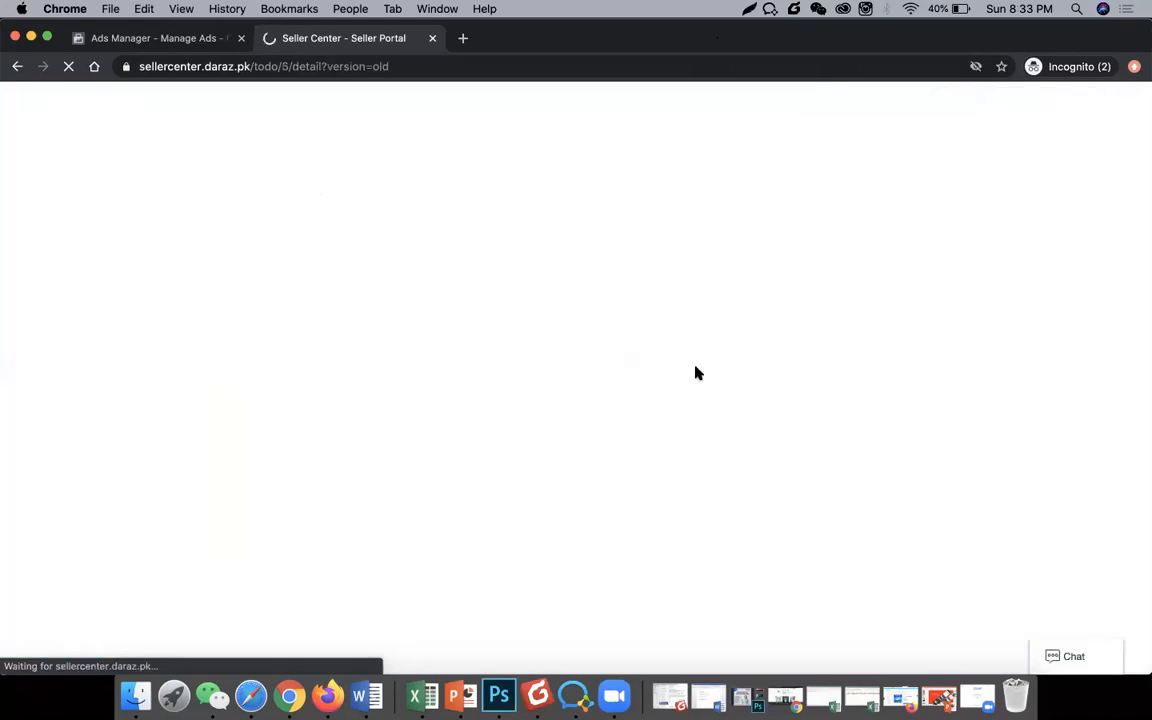
click(490, 276)
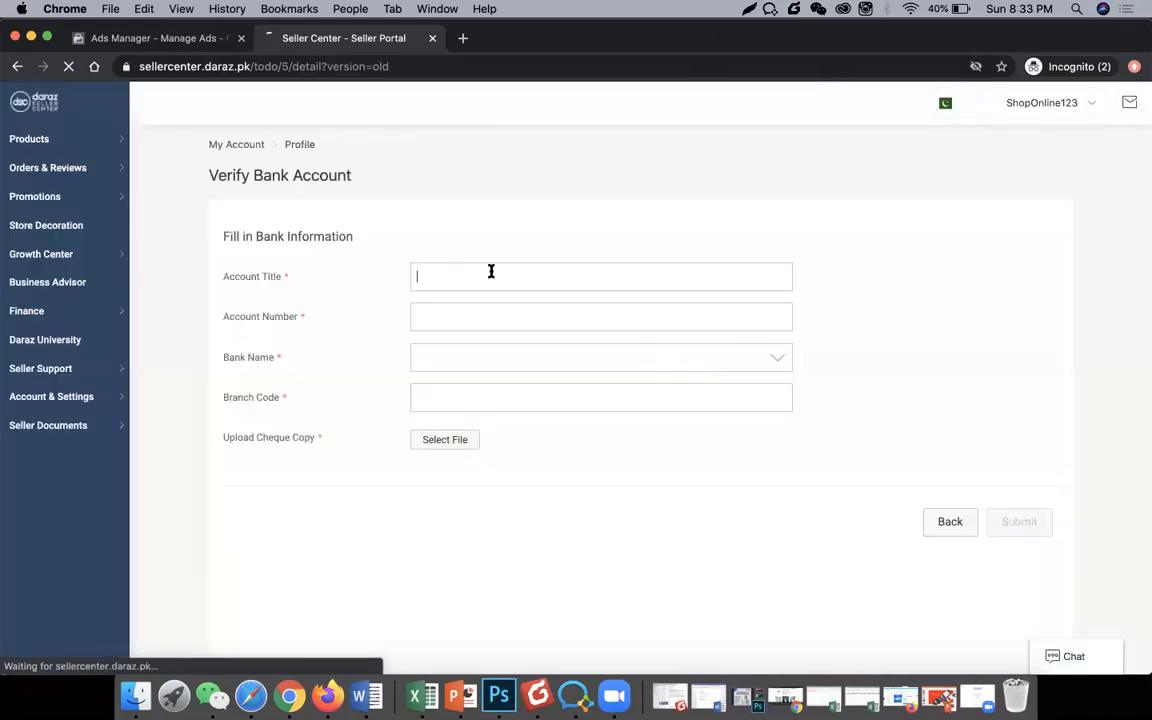
text(kjabjbankjn)
key(Tab)
text(k)
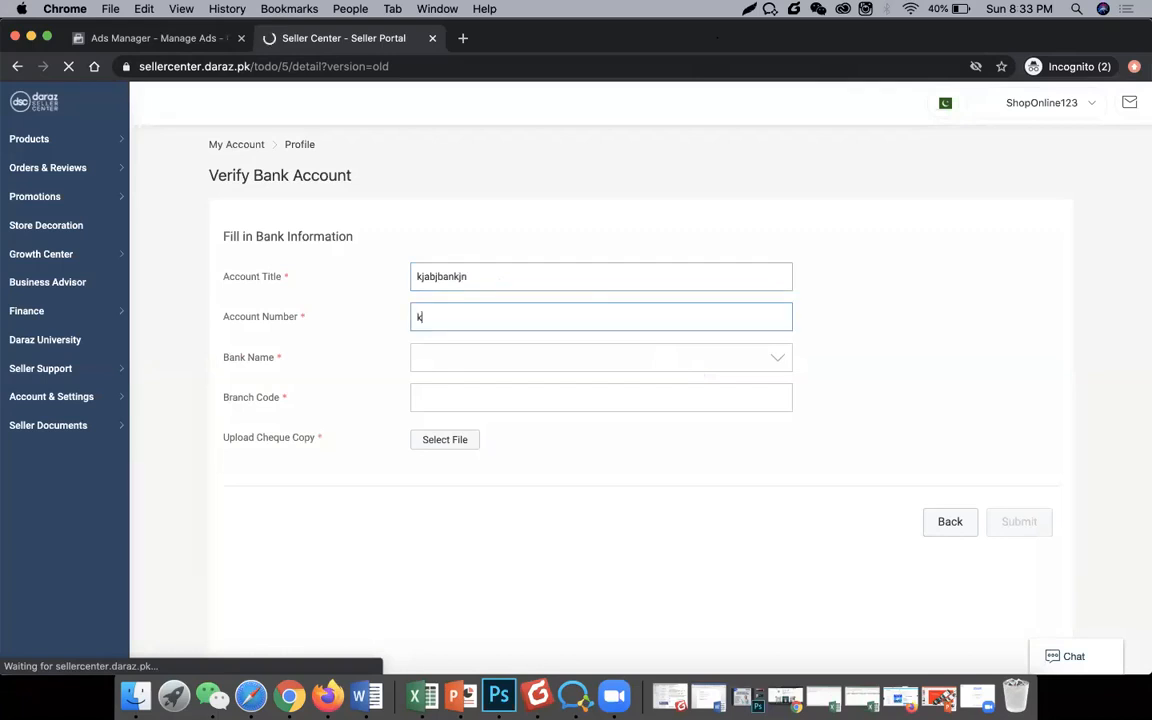
text(767687y)
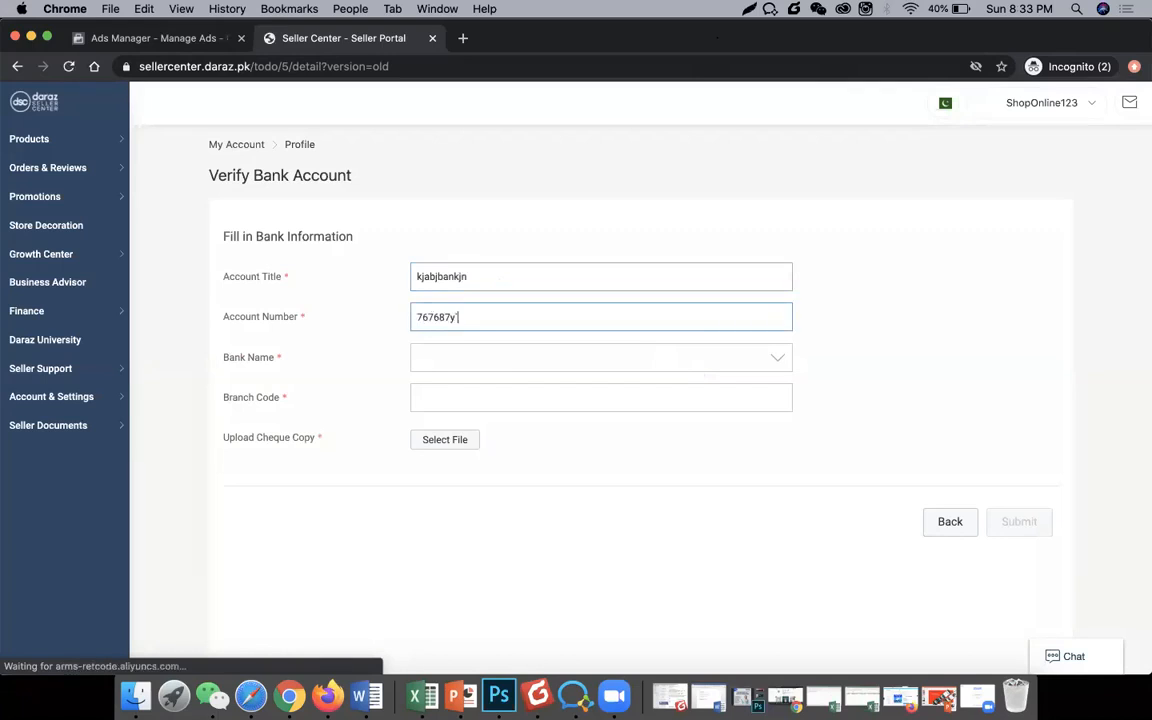
key(Tab)
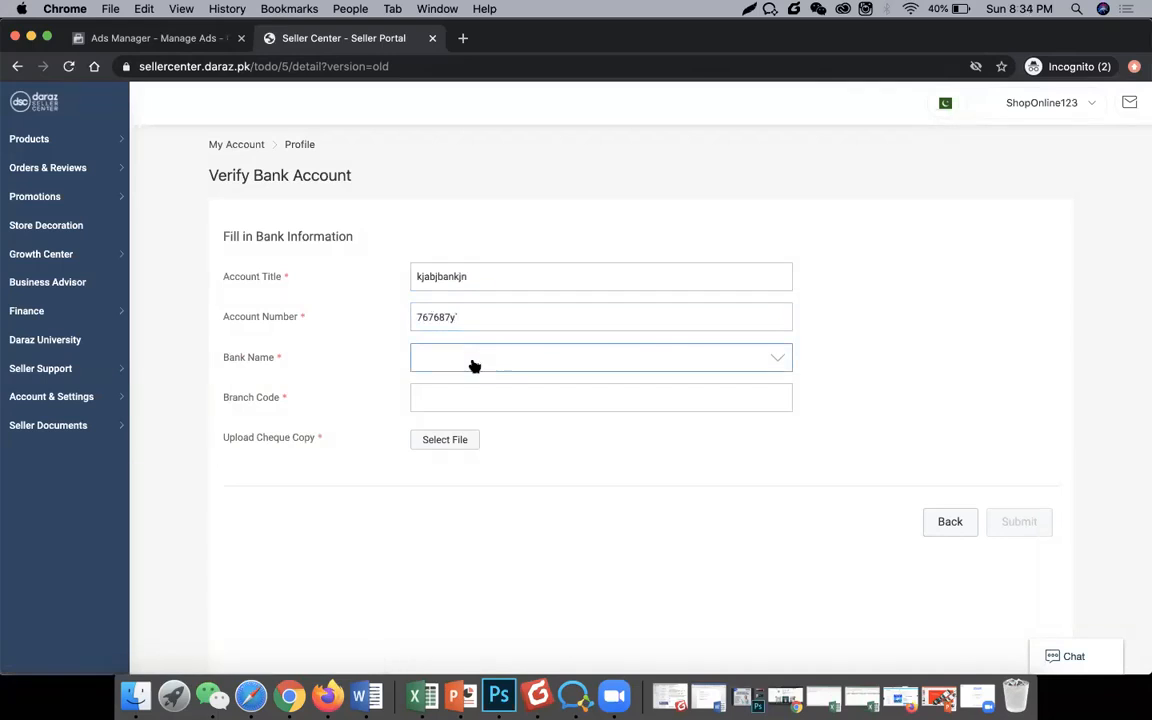
Step: Choose AMEER BANK, branch code 9879879, upload cheque image 01 city 7.jpg, and submit
click(474, 366)
click(496, 478)
click(474, 399)
text(9879879)
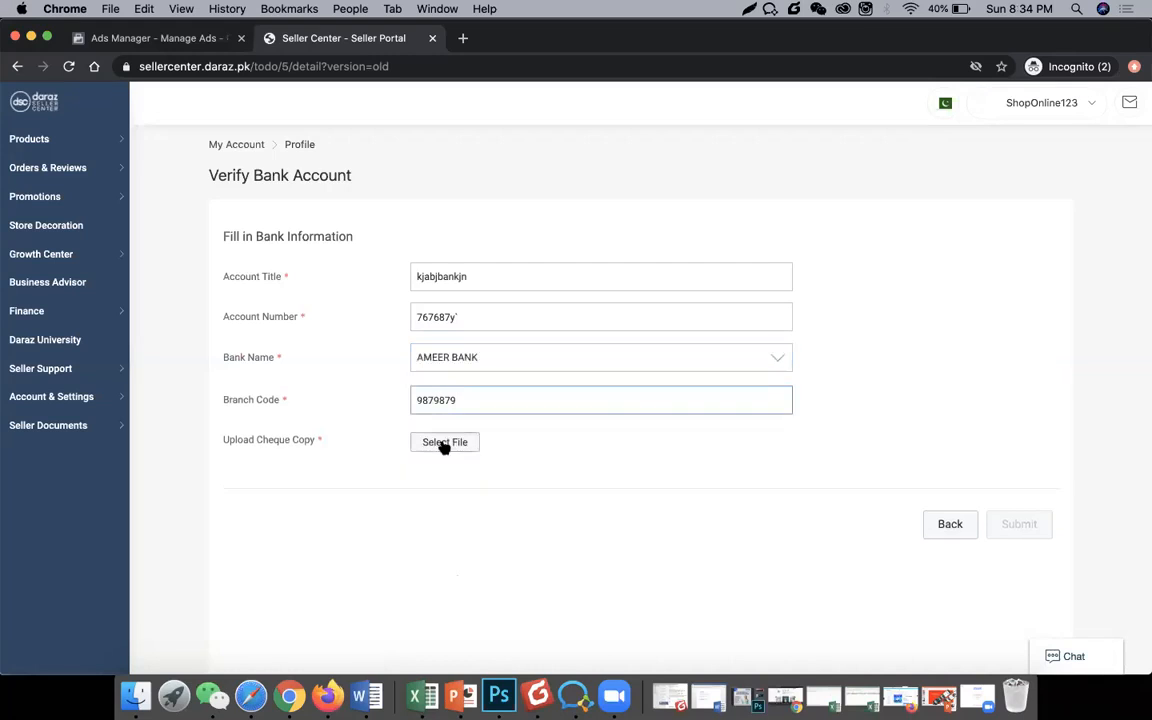
click(444, 443)
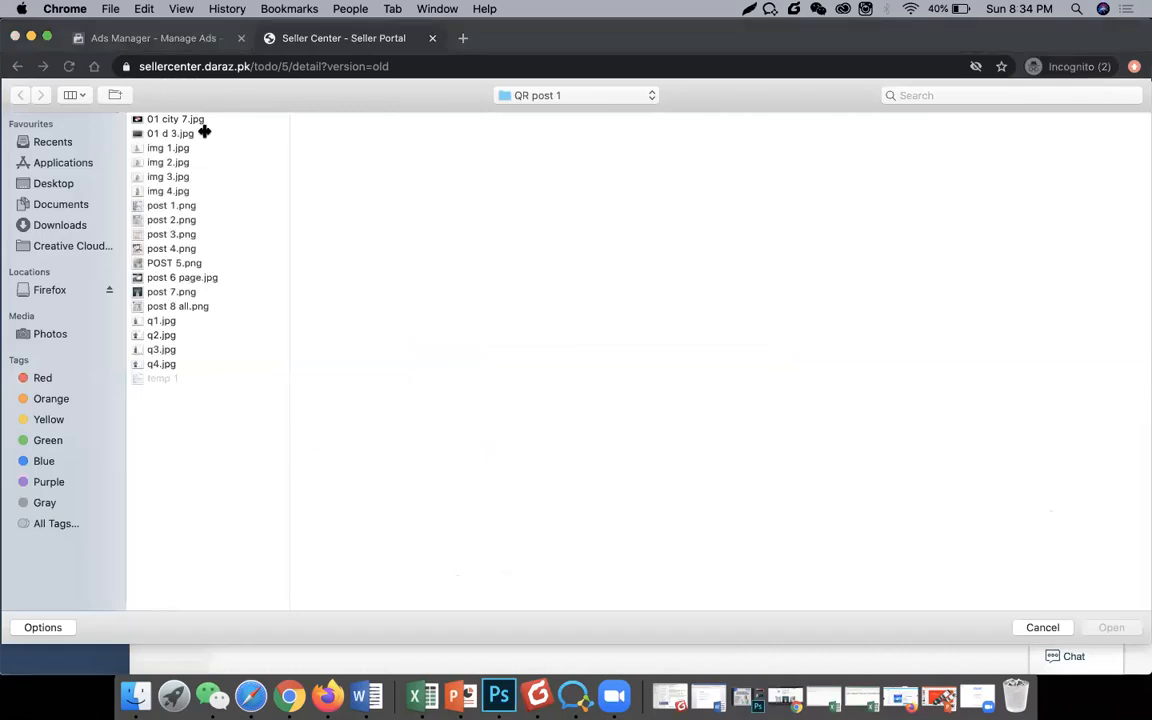
click(180, 119)
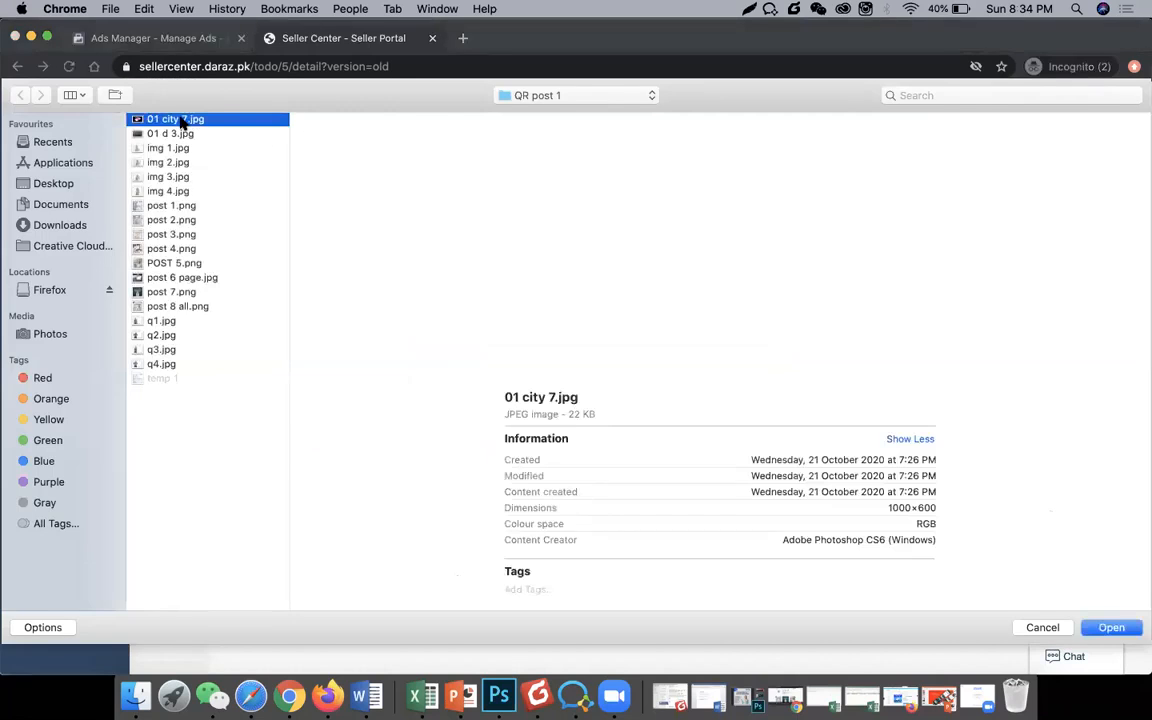
click(1111, 628)
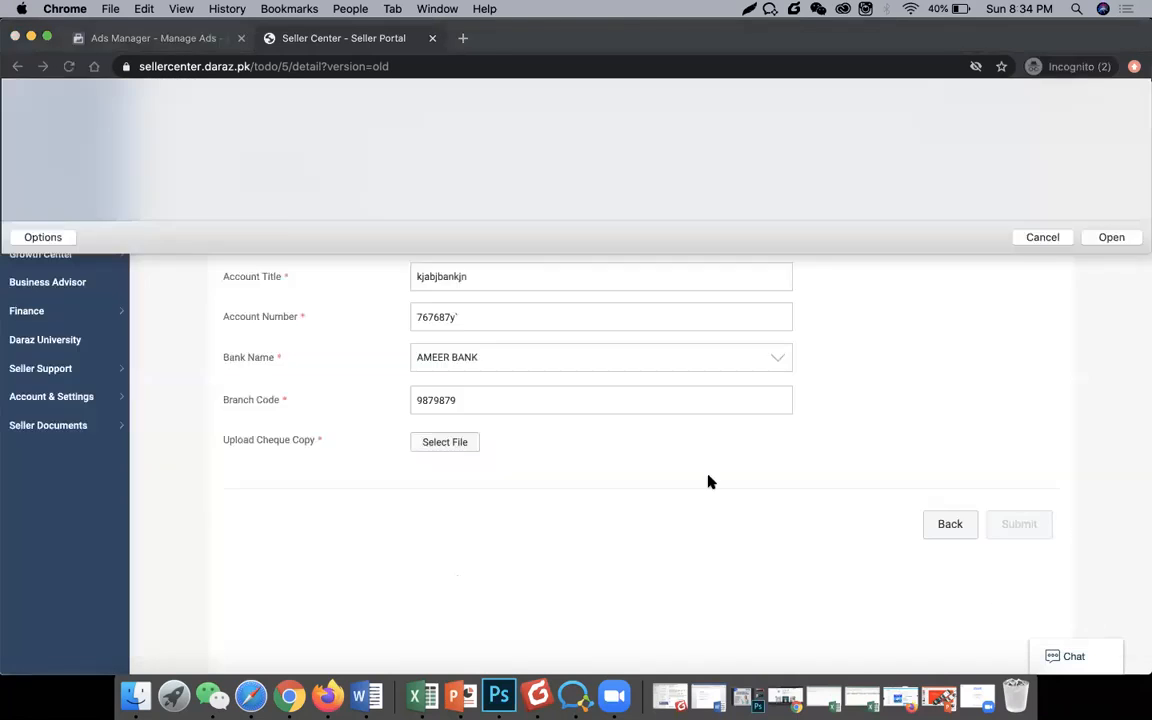
click(1017, 520)
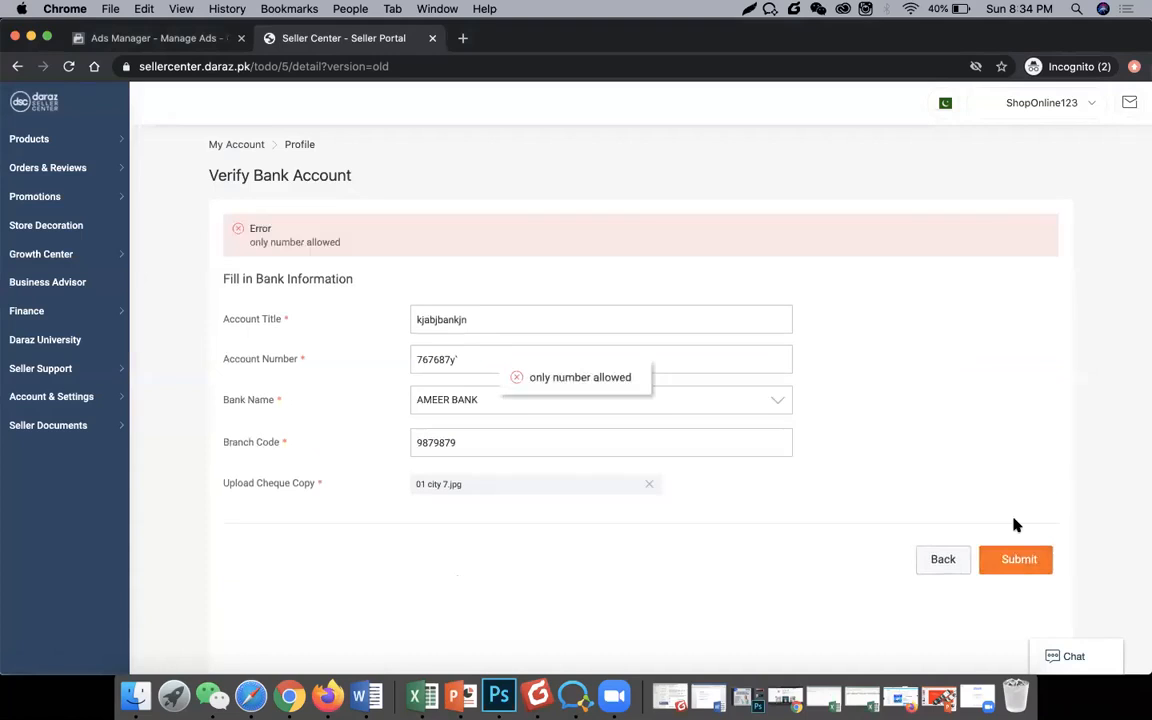
Step: Correct the account number to digits only and resubmit the bank information
click(496, 360)
key(BackSpace)
text(989)
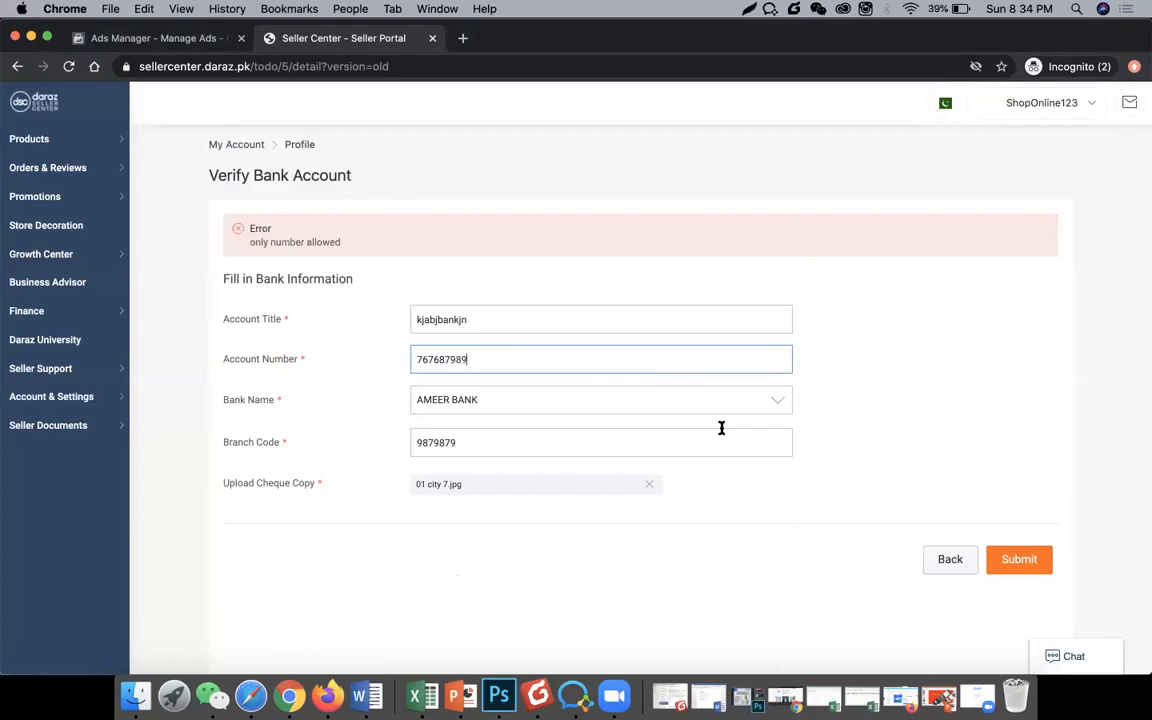
key(F11)
key(F11)
click(1017, 560)
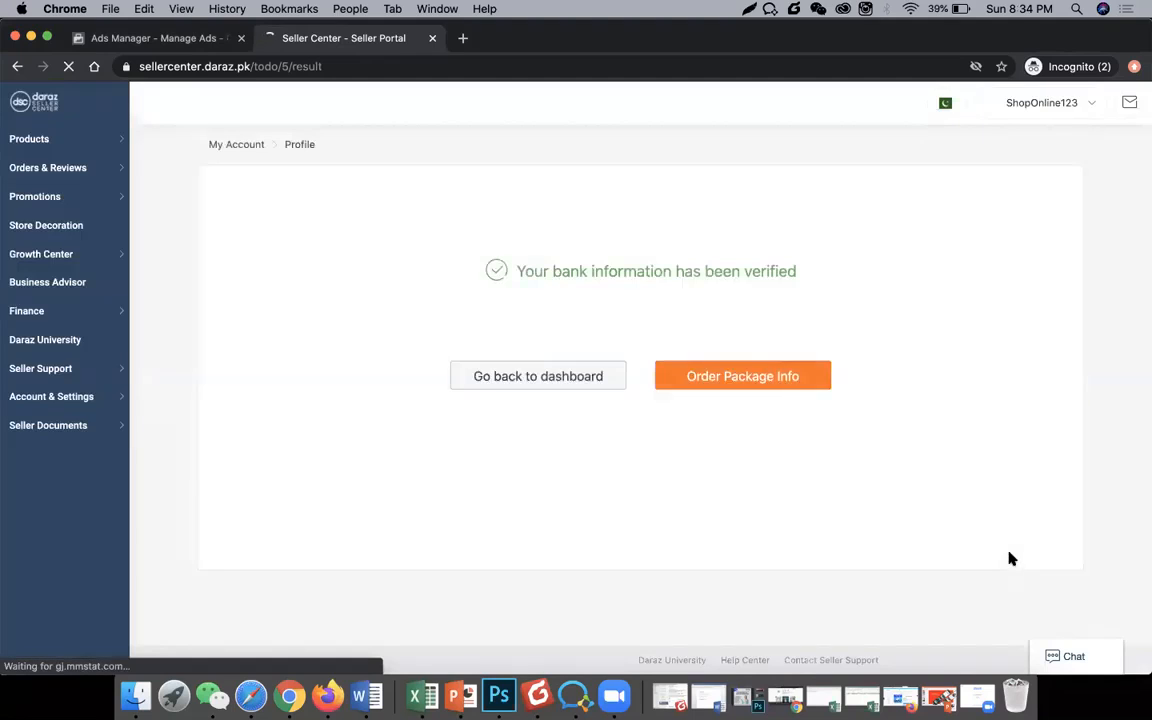
Step: Open the Order Package Info page, cancel without ordering, and go back to the dashboard
click(716, 377)
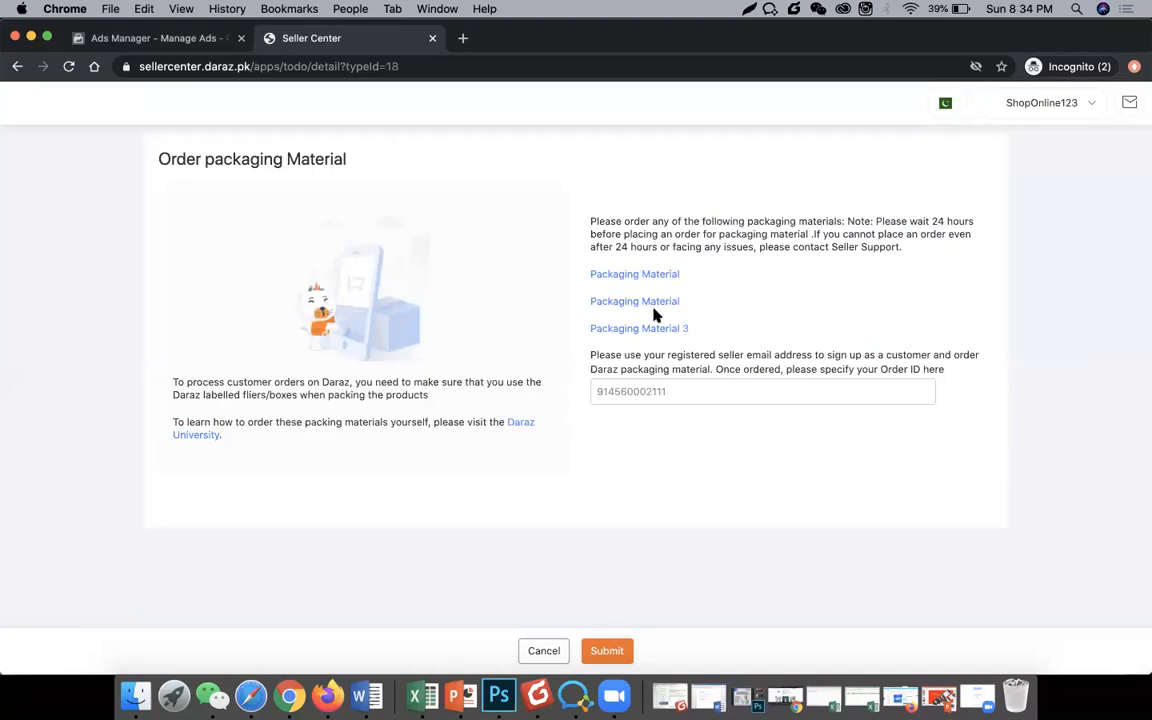
click(543, 651)
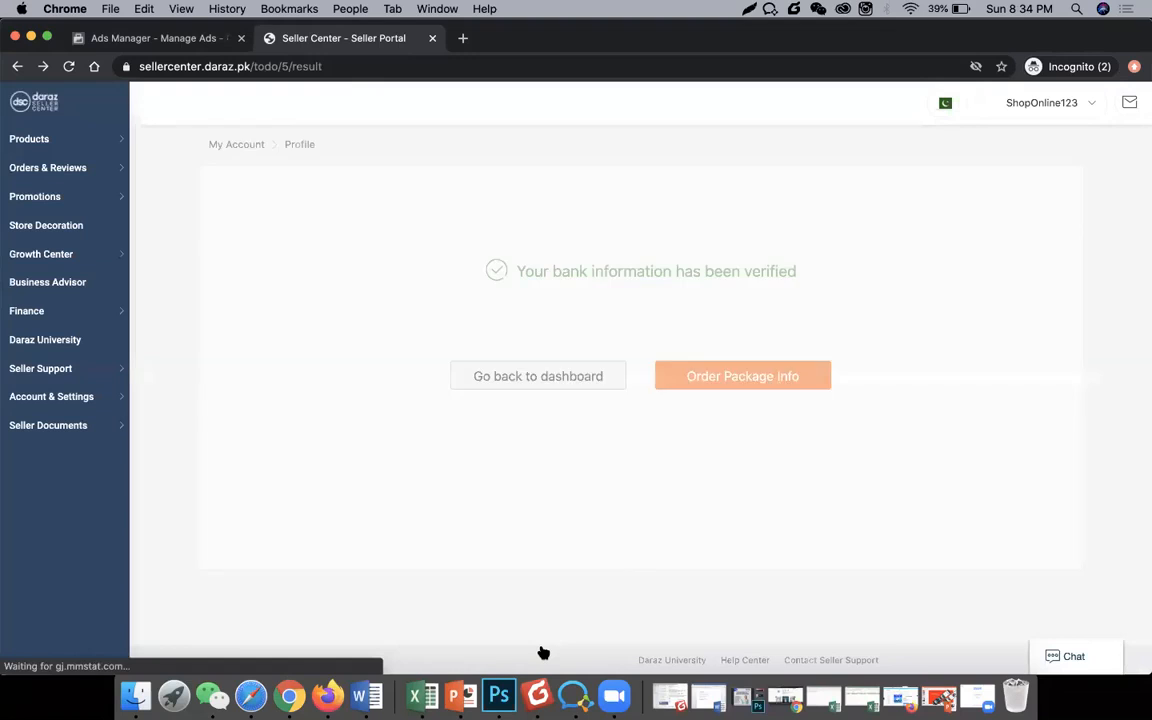
click(551, 388)
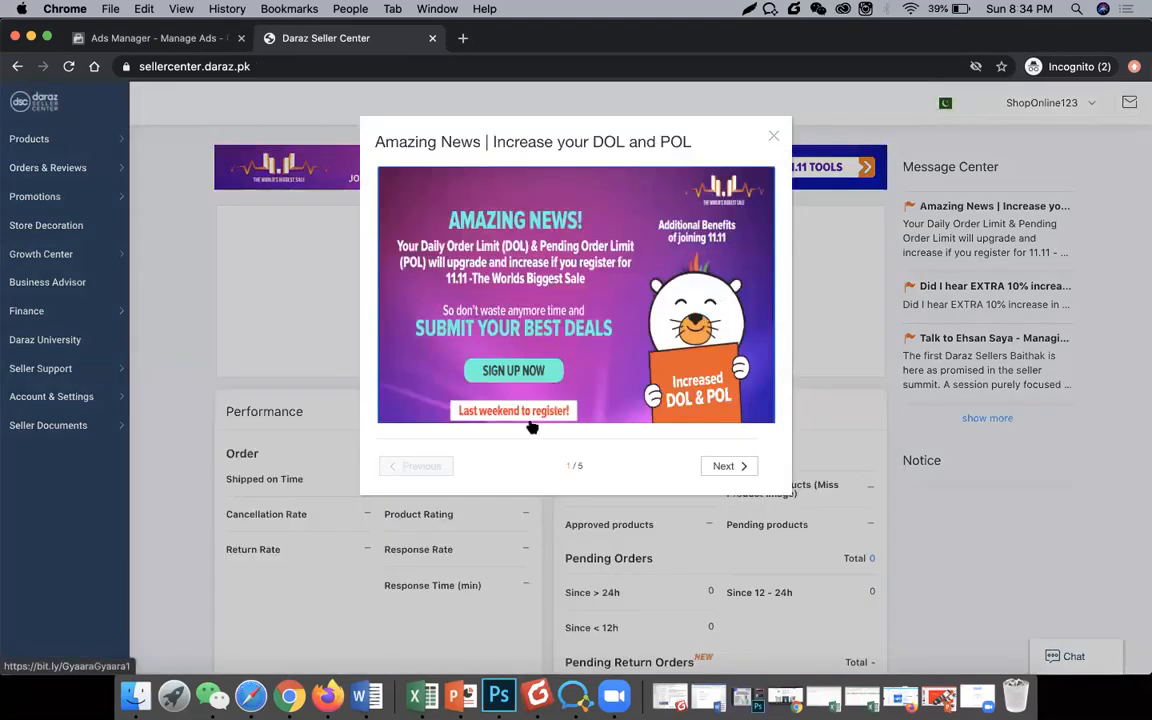
click(770, 139)
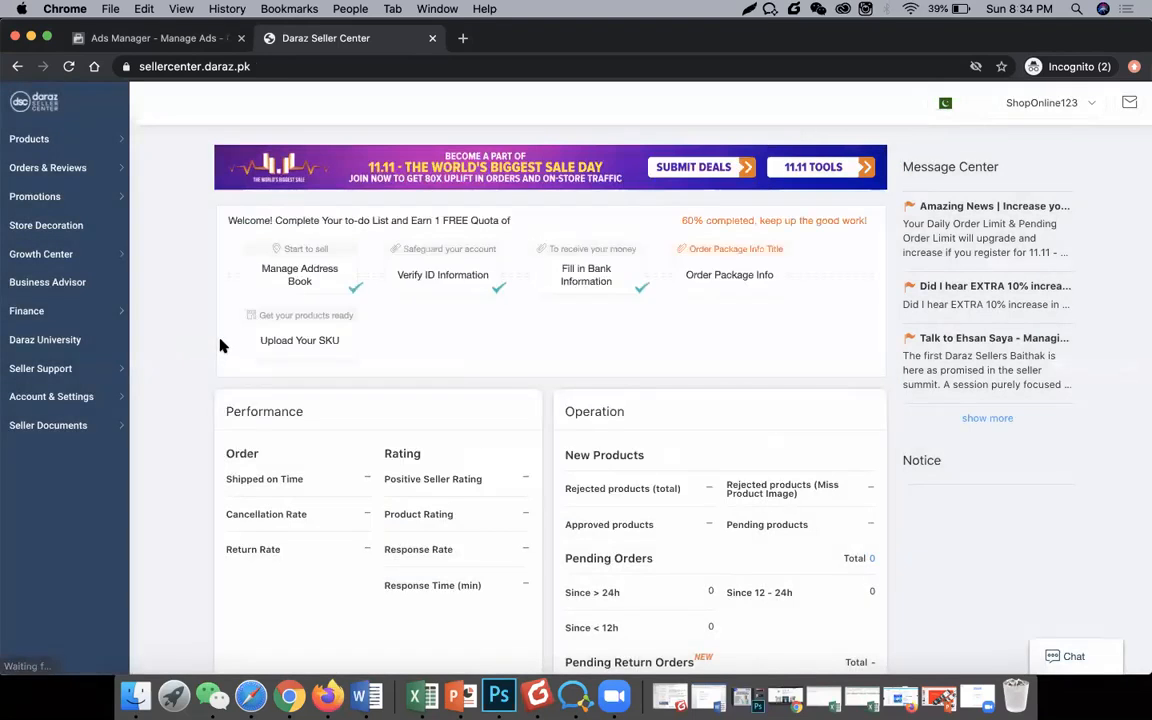
double_click(687, 220)
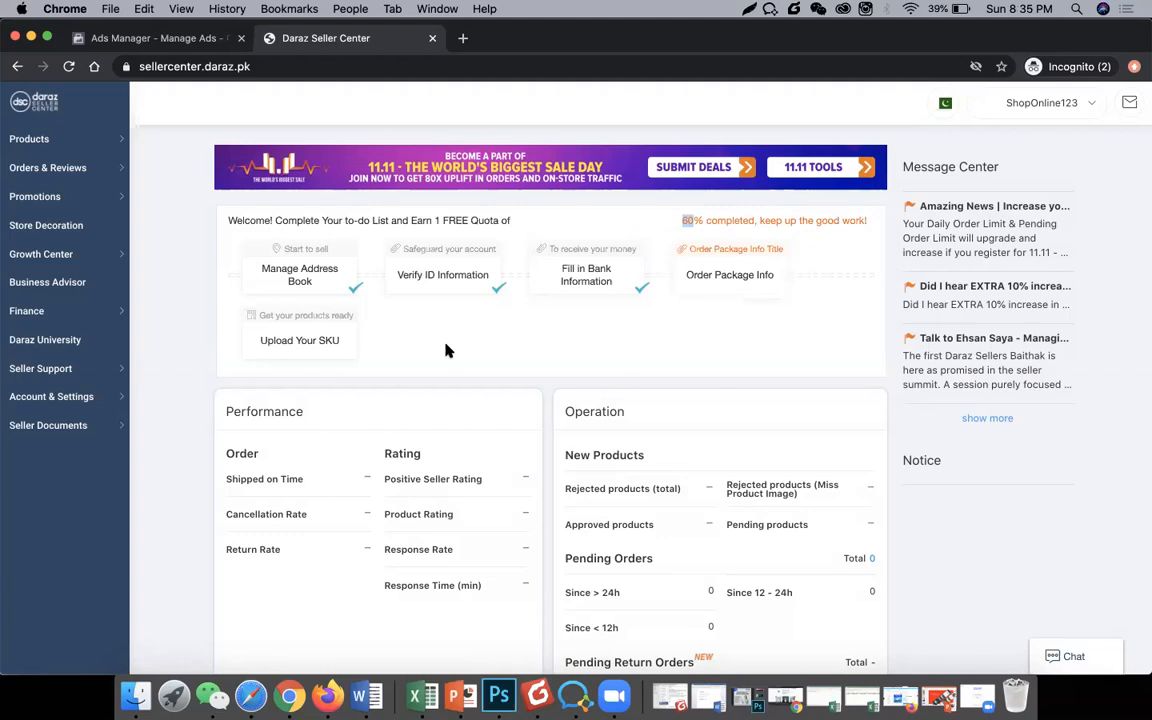
scroll(714, 400, down, 3)
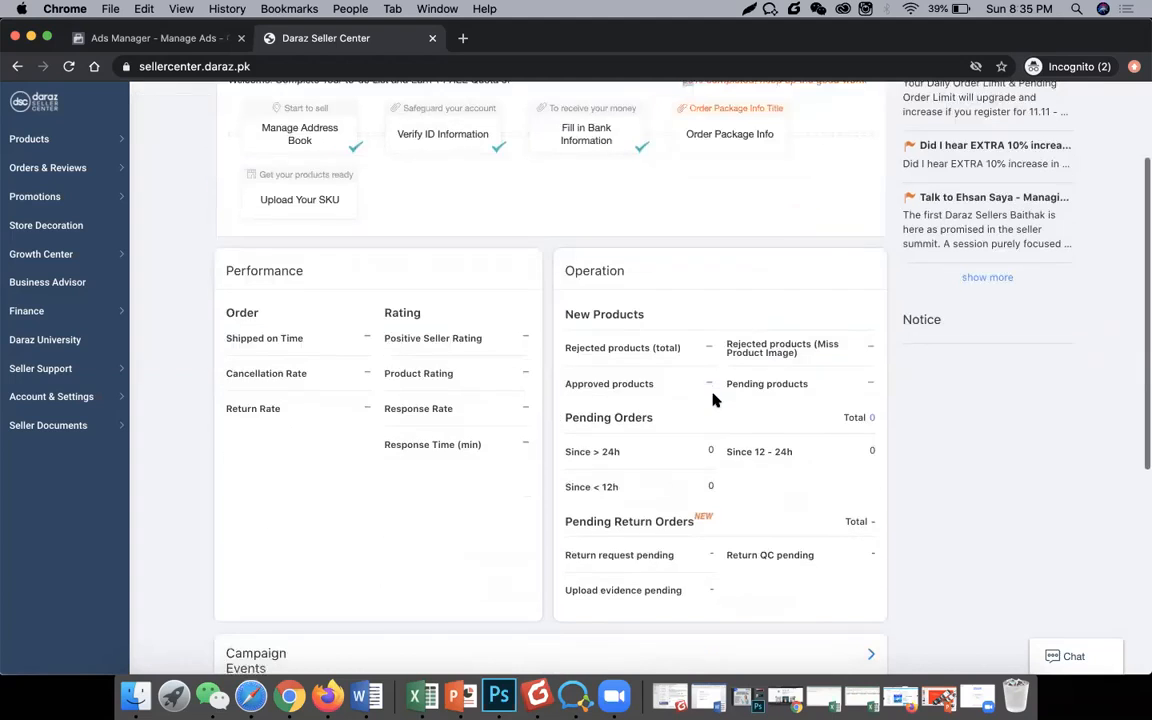
scroll(548, 327, down, 4)
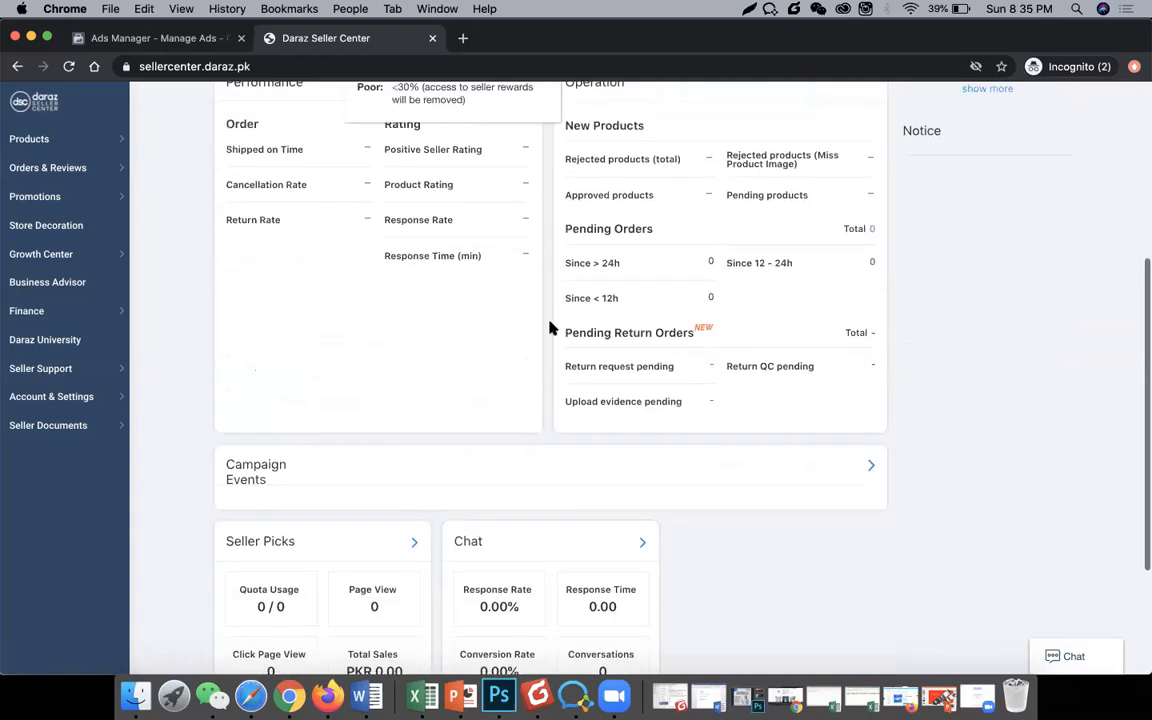
scroll(686, 385, down, 4)
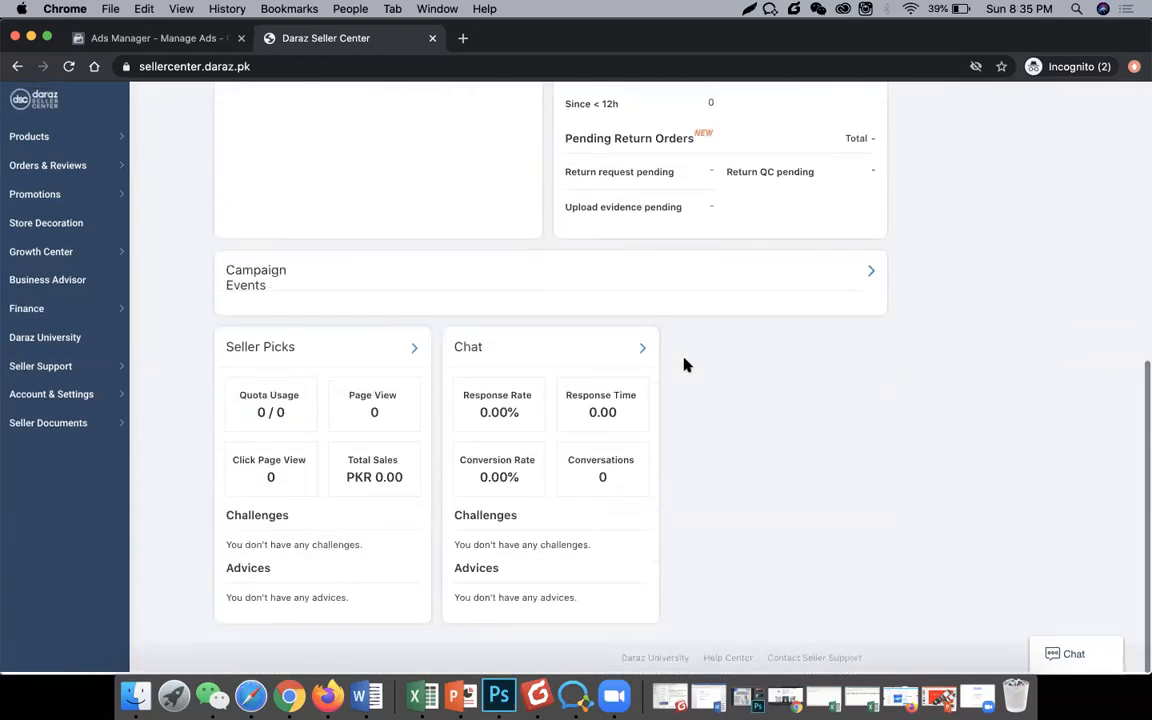
scroll(686, 365, up, 12)
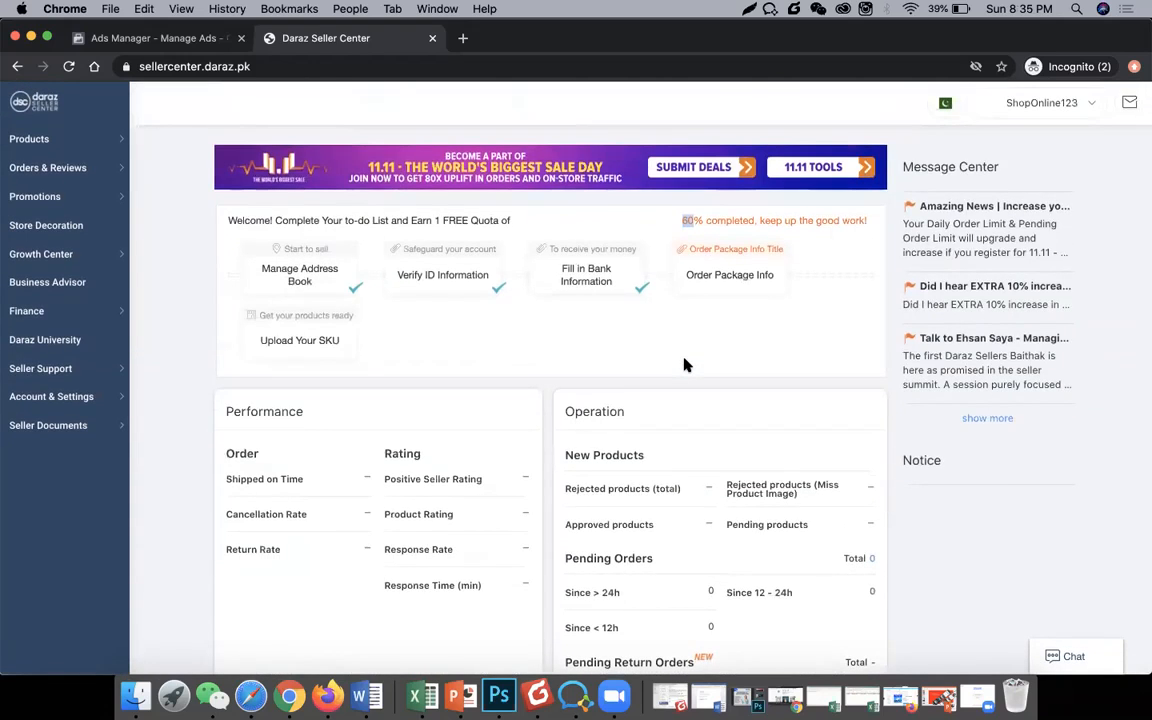
scroll(560, 380, down, 4)
scroll(561, 370, up, 4)
Step: Open the Order Package Info task from the to-do list, then bring the training presentation forward
click(736, 273)
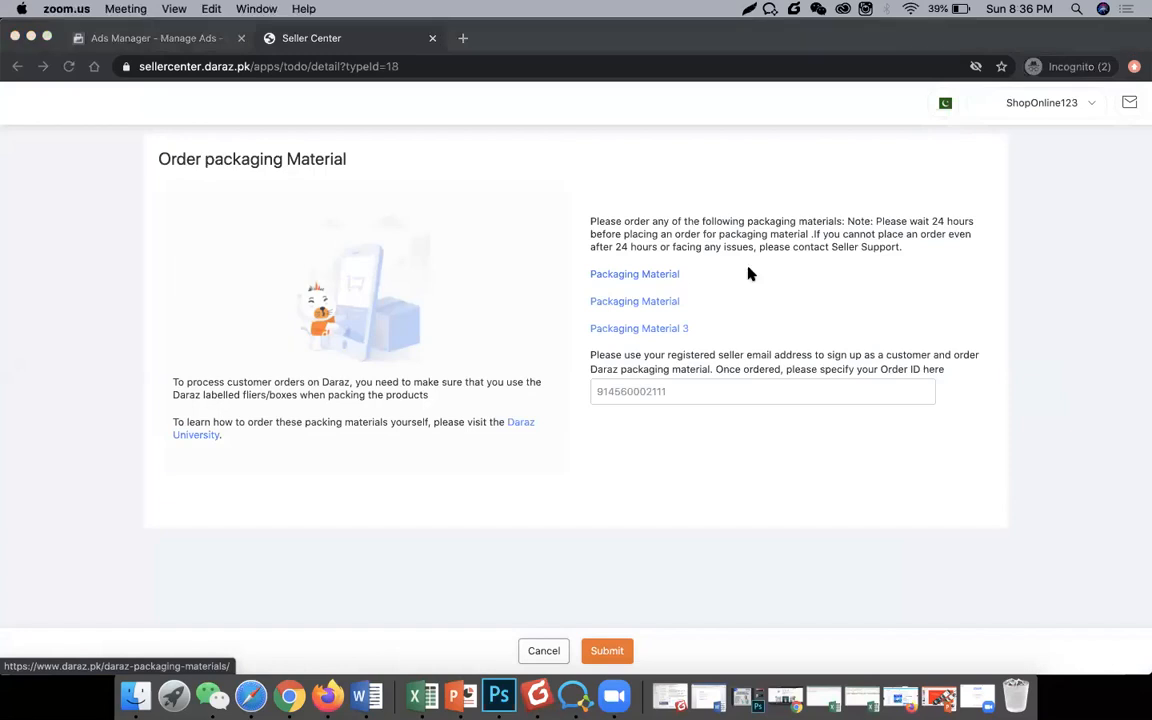
click(462, 694)
Step: Show slide 14, Additional Formalities, about purchasing packaging material
click(163, 608)
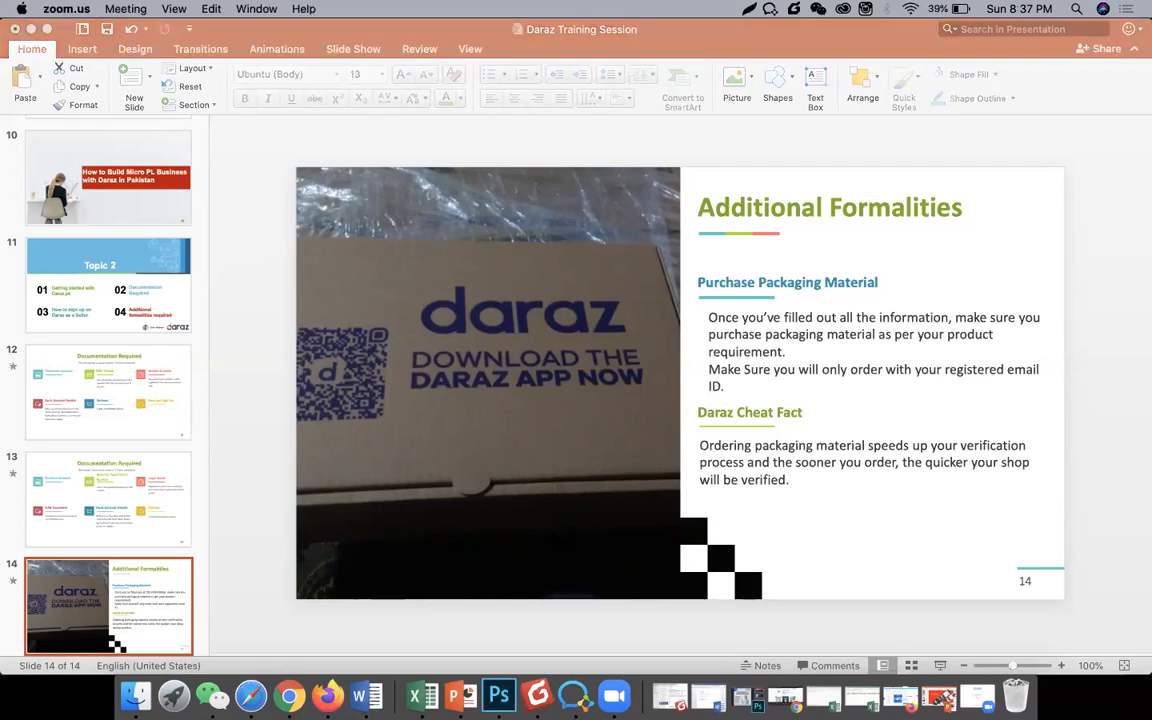
Step: Open the Daraz packaging materials store and the Bundle of 50 Small Flyers product
click(289, 695)
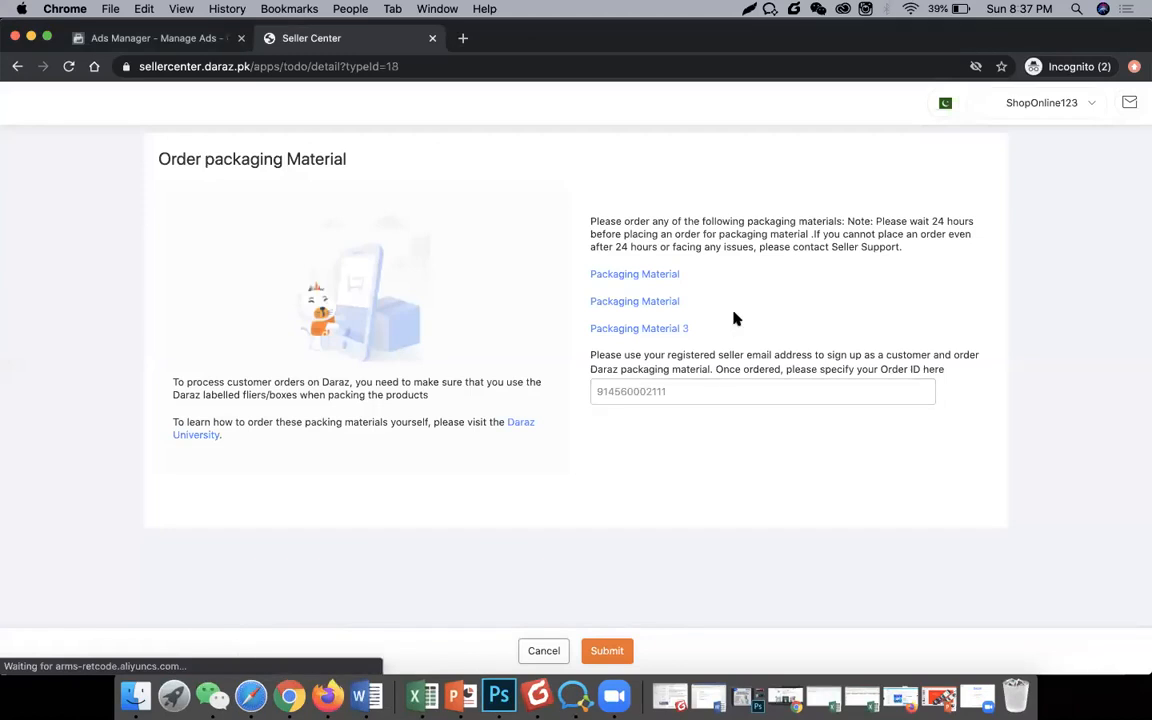
click(672, 274)
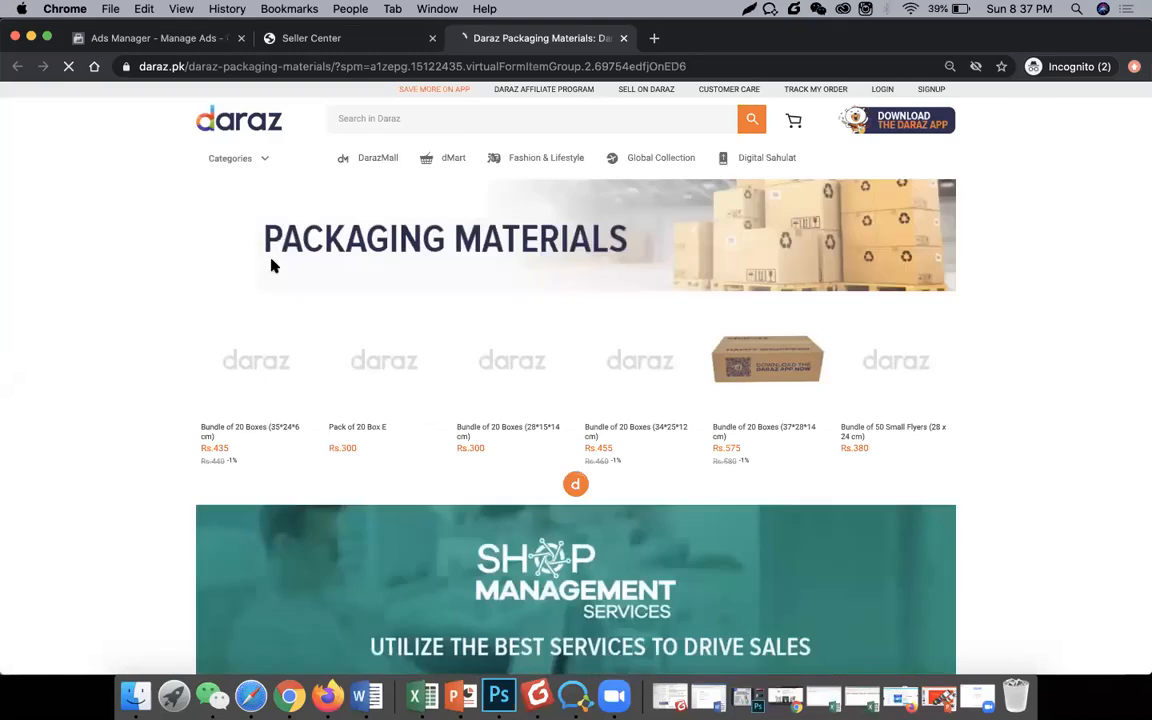
scroll(220, 312, down, 2)
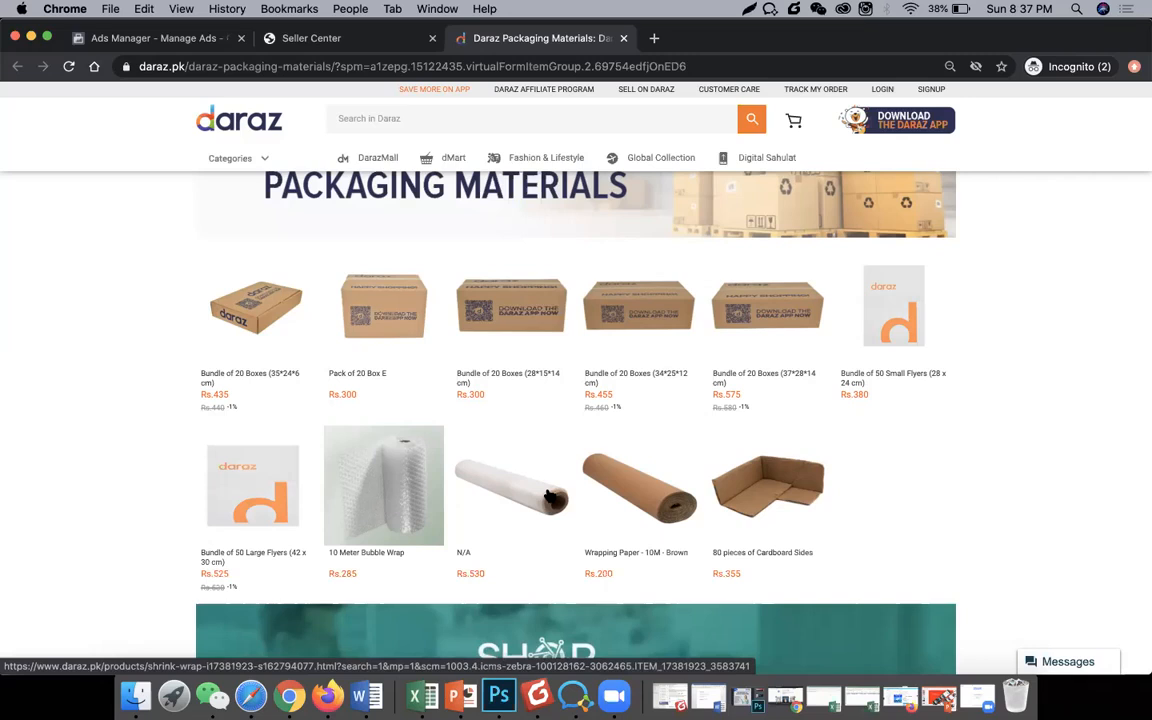
click(893, 313)
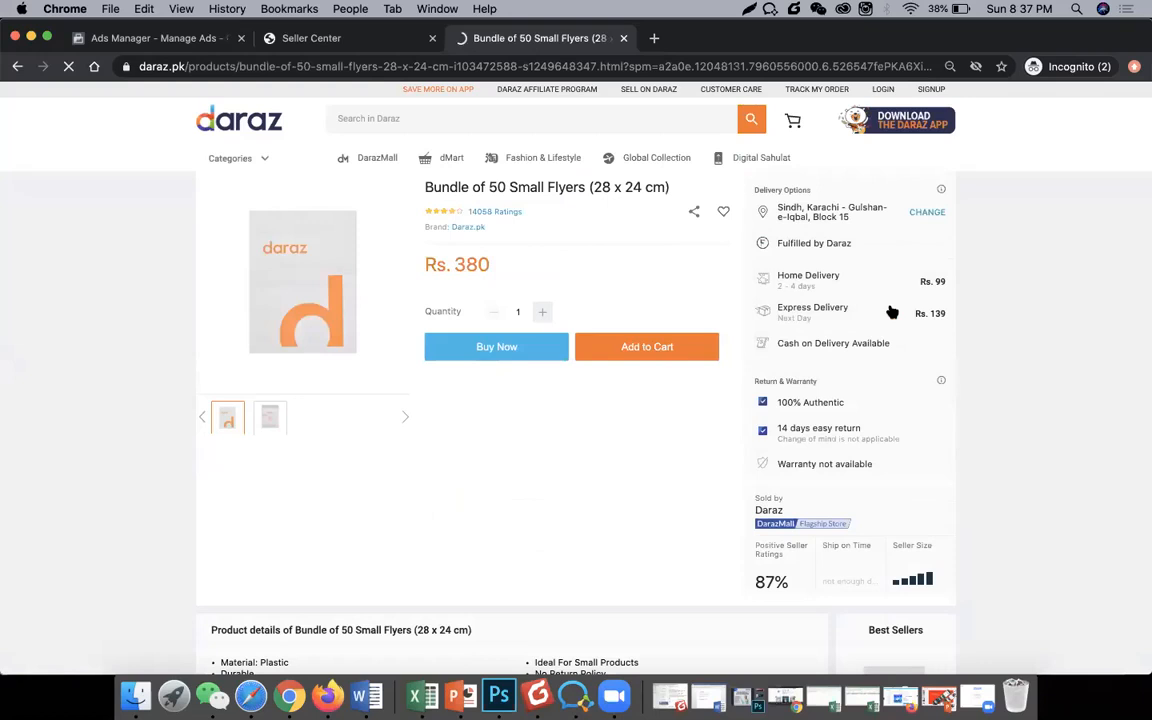
Step: Go back to the listing, reopen Bundle of 50 Small Flyers, then return to the Seller Center tab
mouse_move(261, 412)
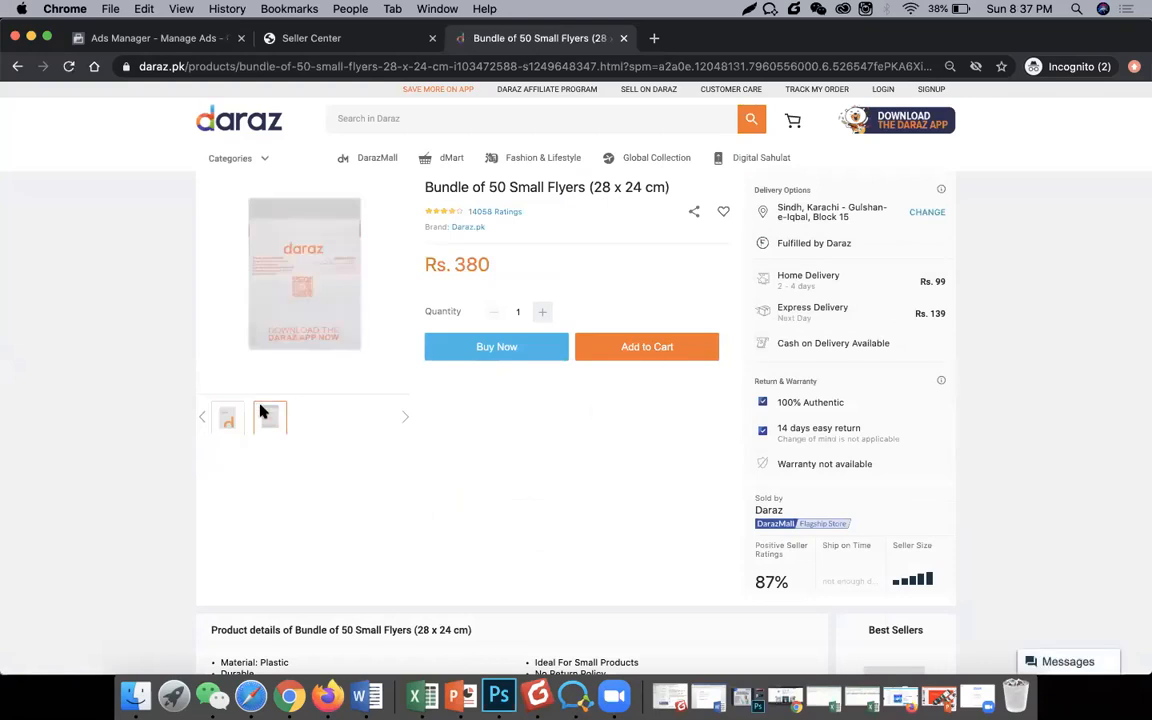
mouse_move(309, 196)
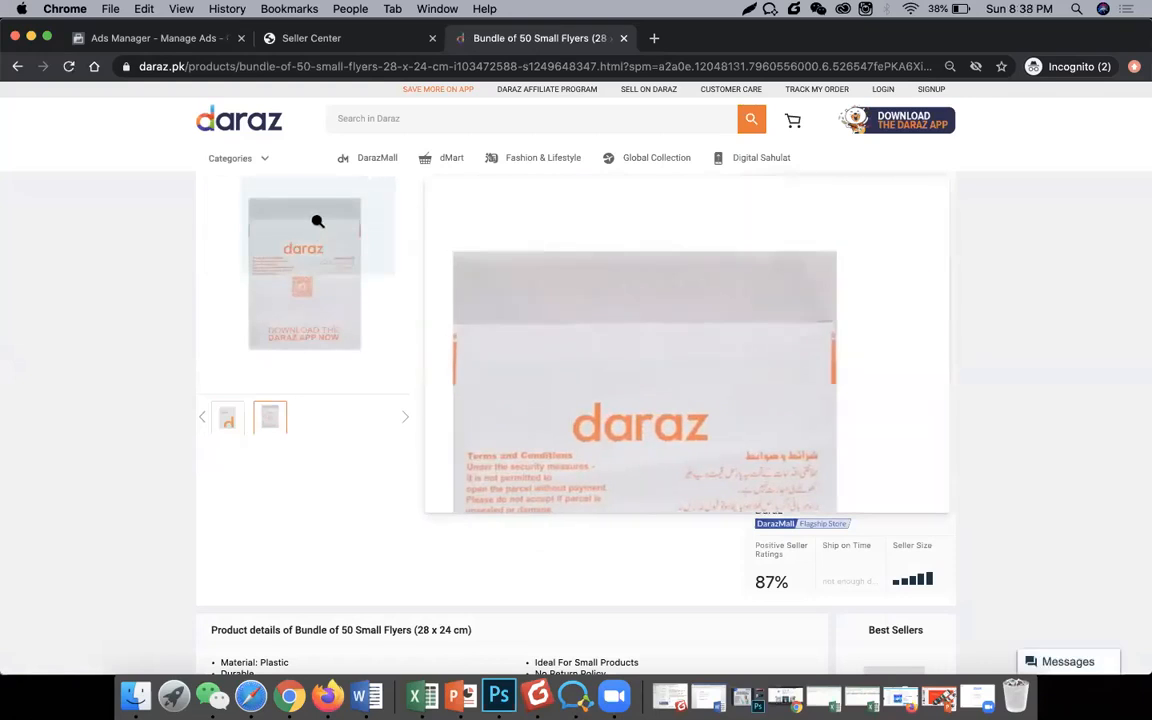
click(17, 66)
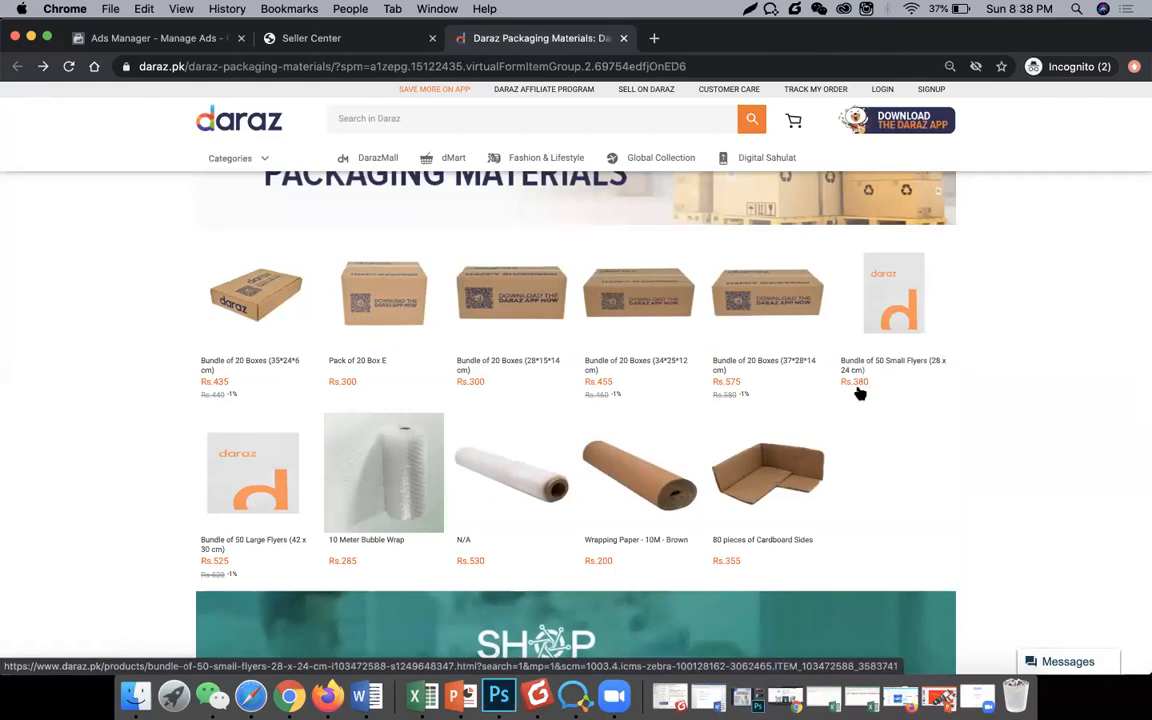
click(878, 333)
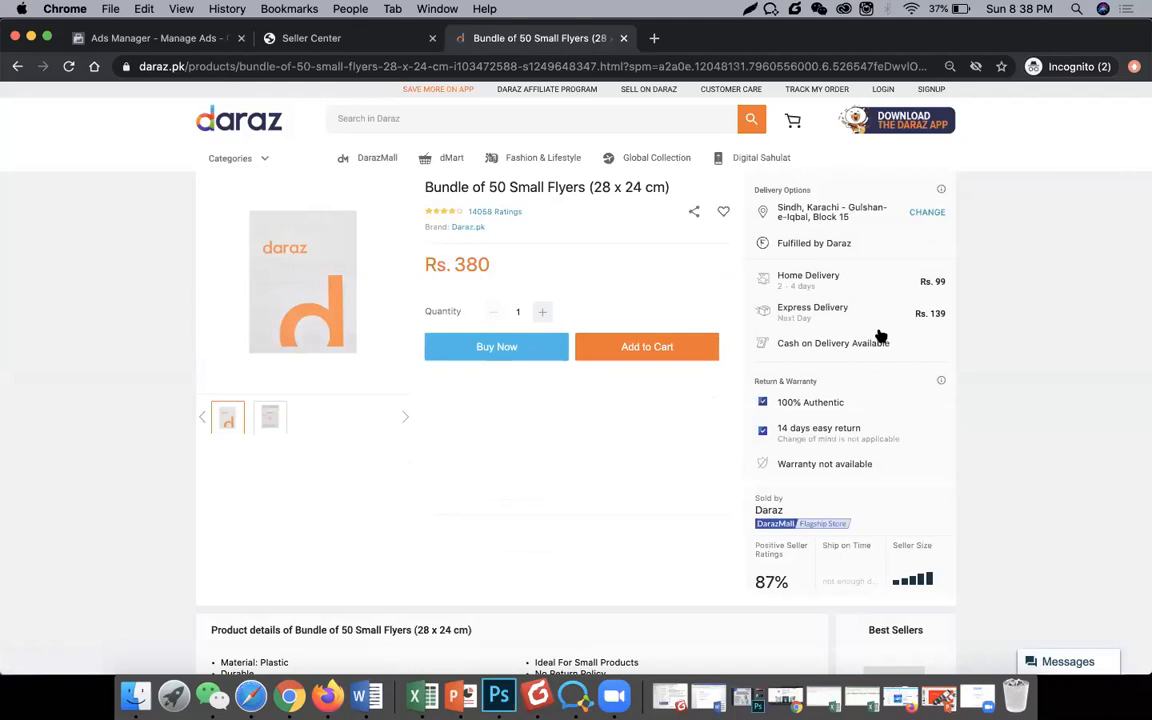
click(387, 44)
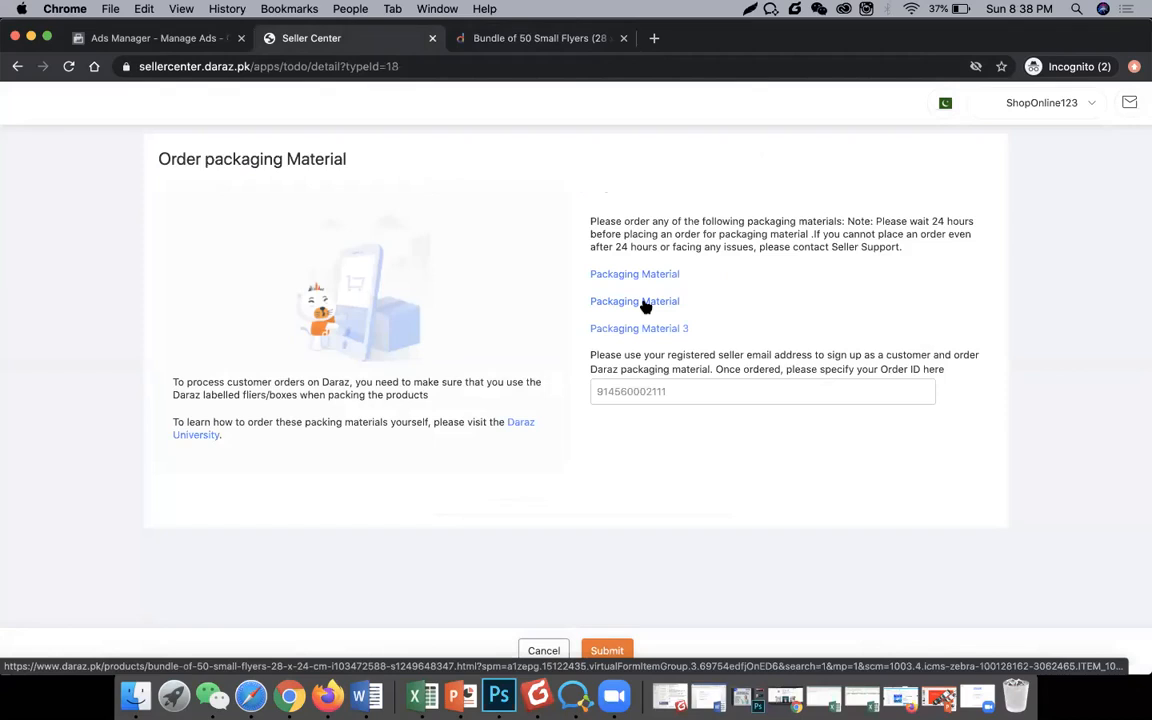
click(16, 64)
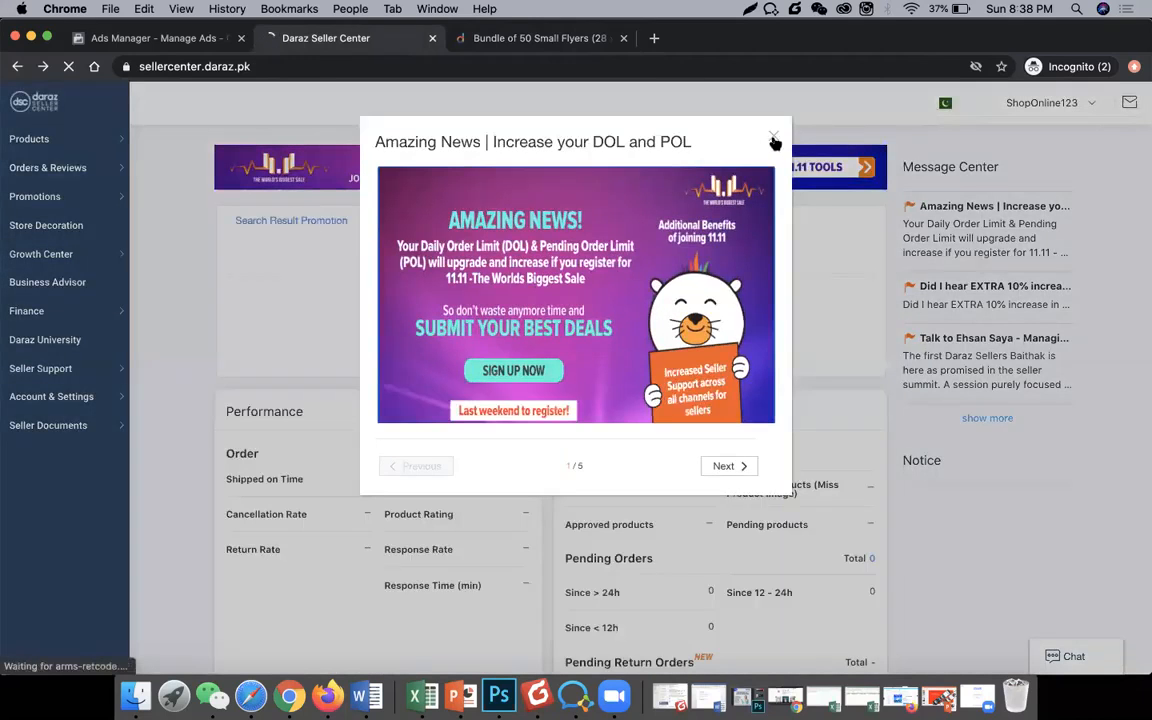
click(773, 138)
click(320, 340)
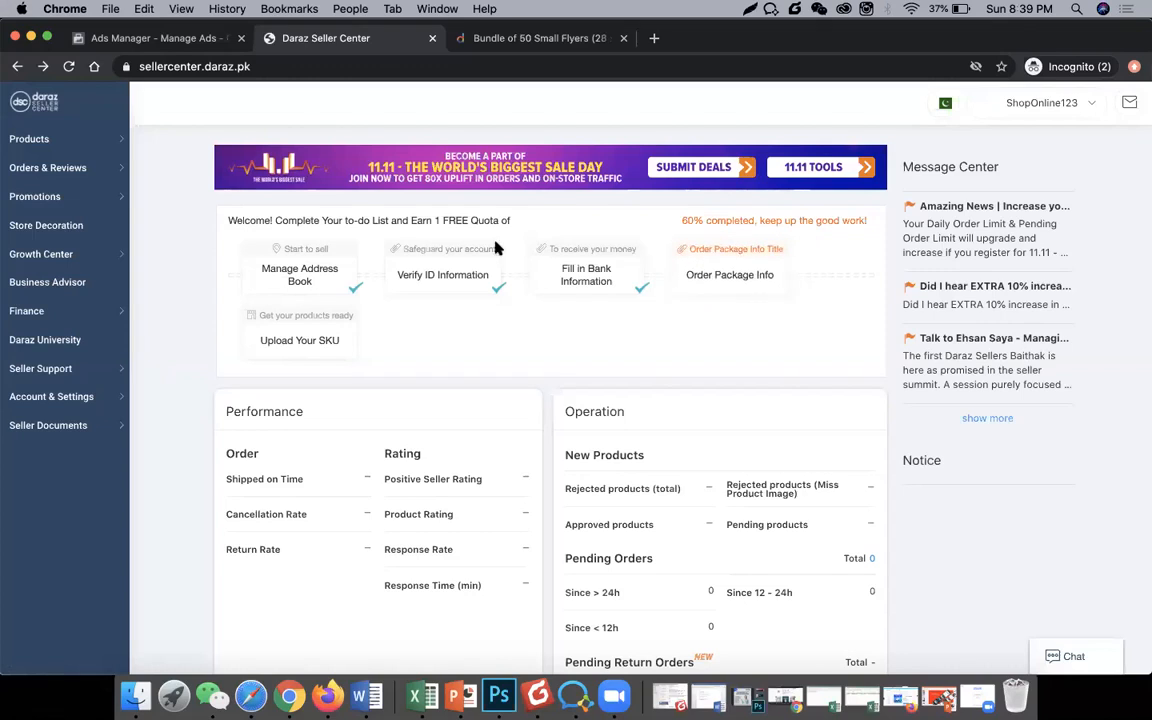
click(661, 276)
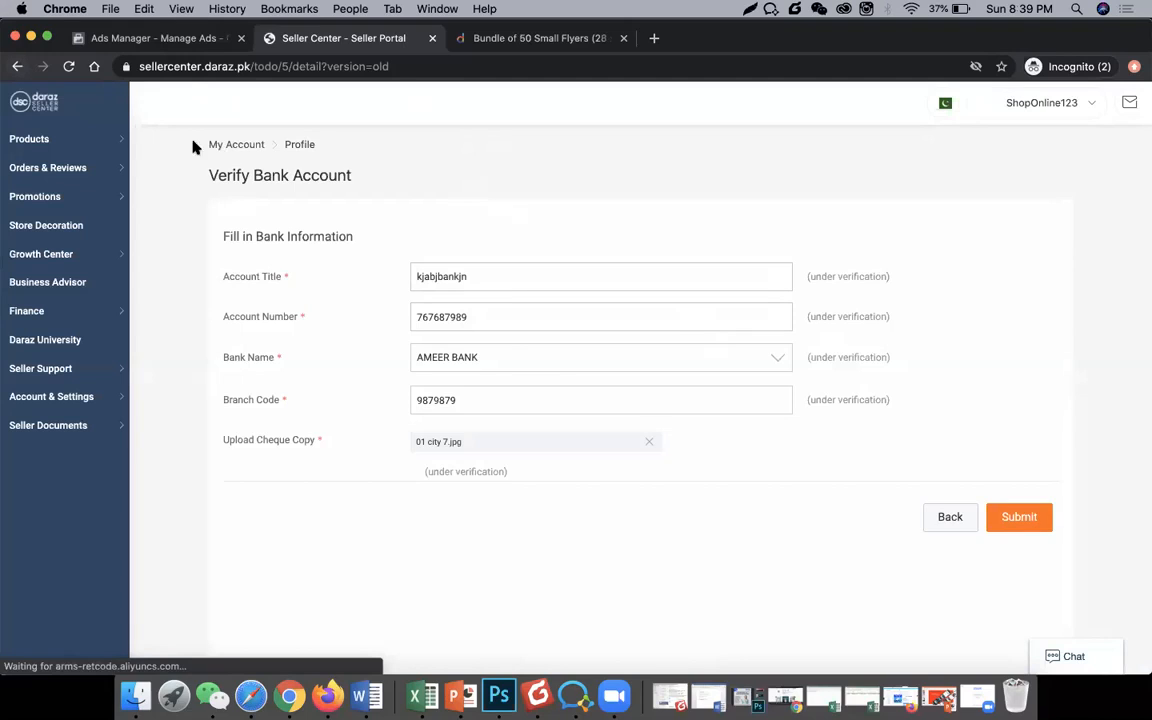
click(17, 66)
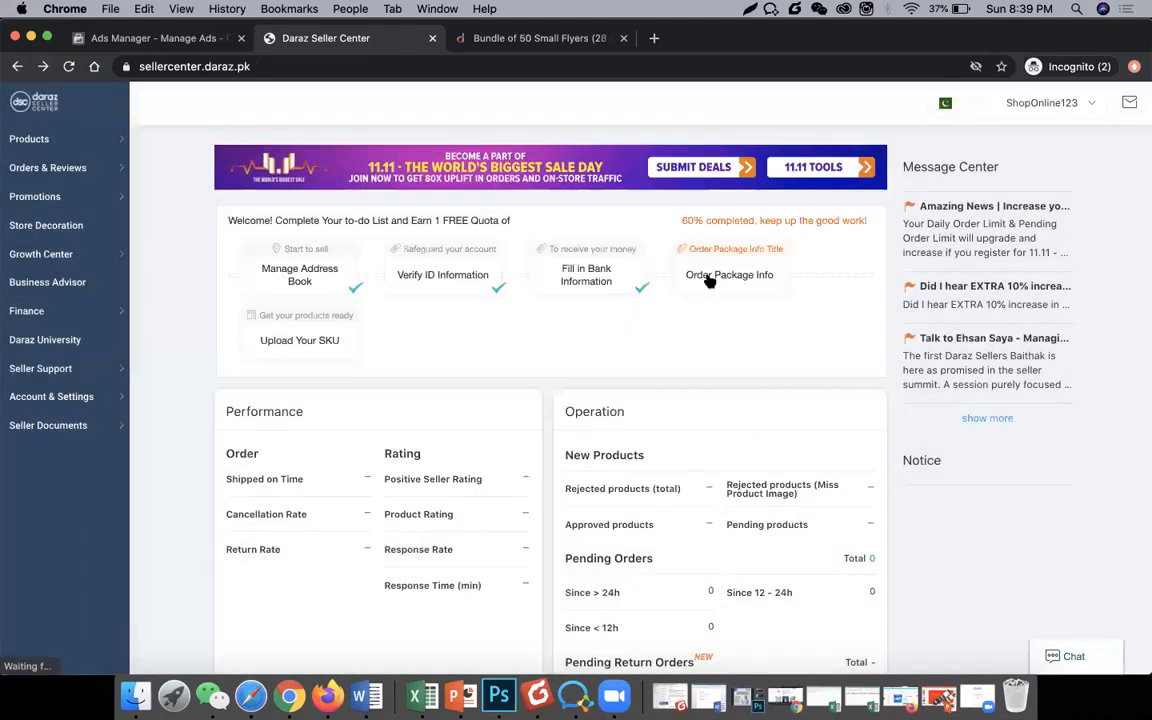
click(709, 282)
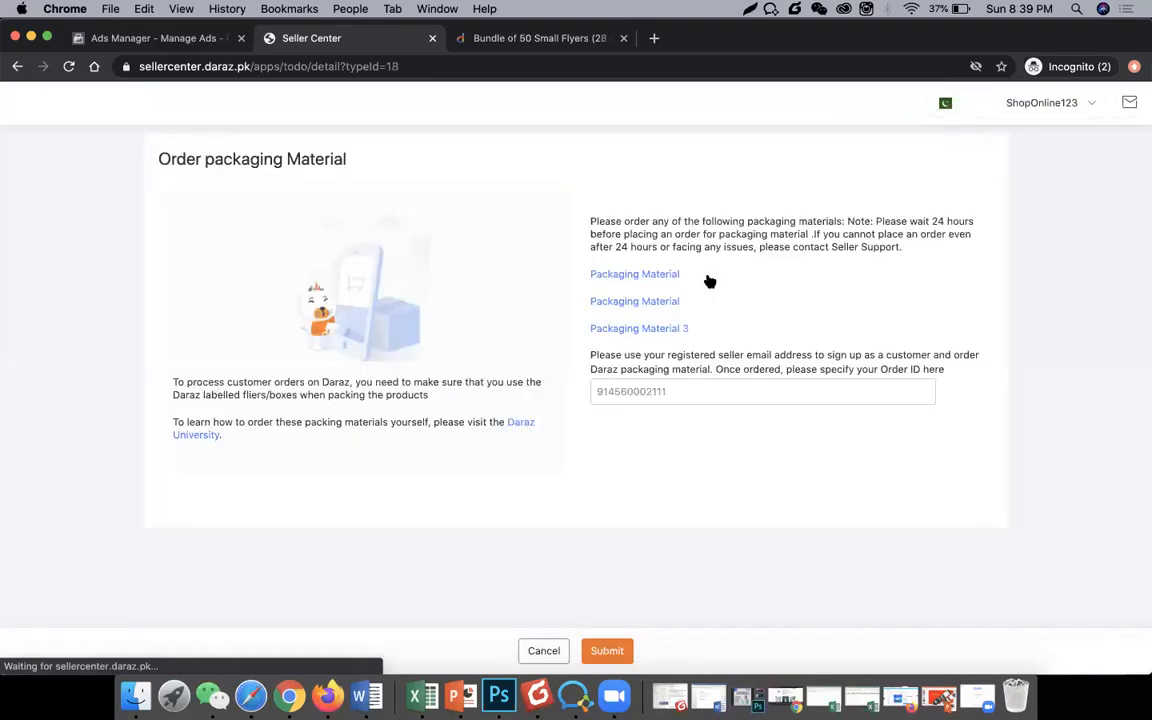
Step: Reopen the packaging materials store and select the Bundle of 50 Small Flyers listing
click(673, 279)
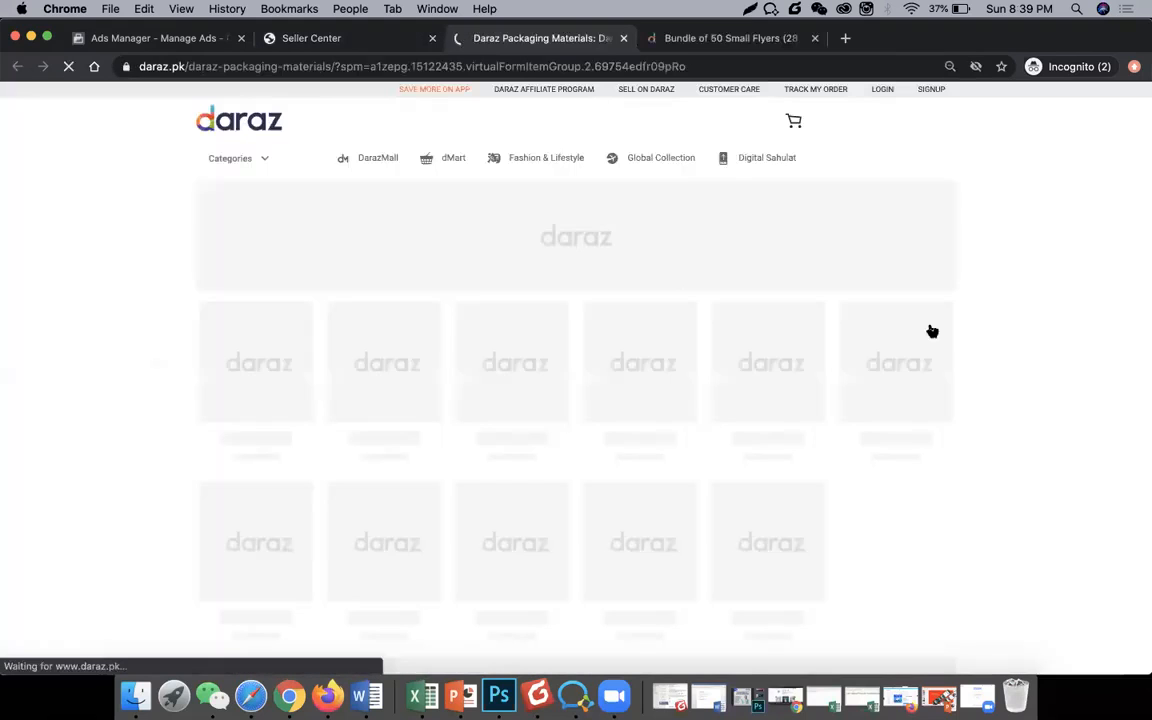
scroll(761, 291, down, 1)
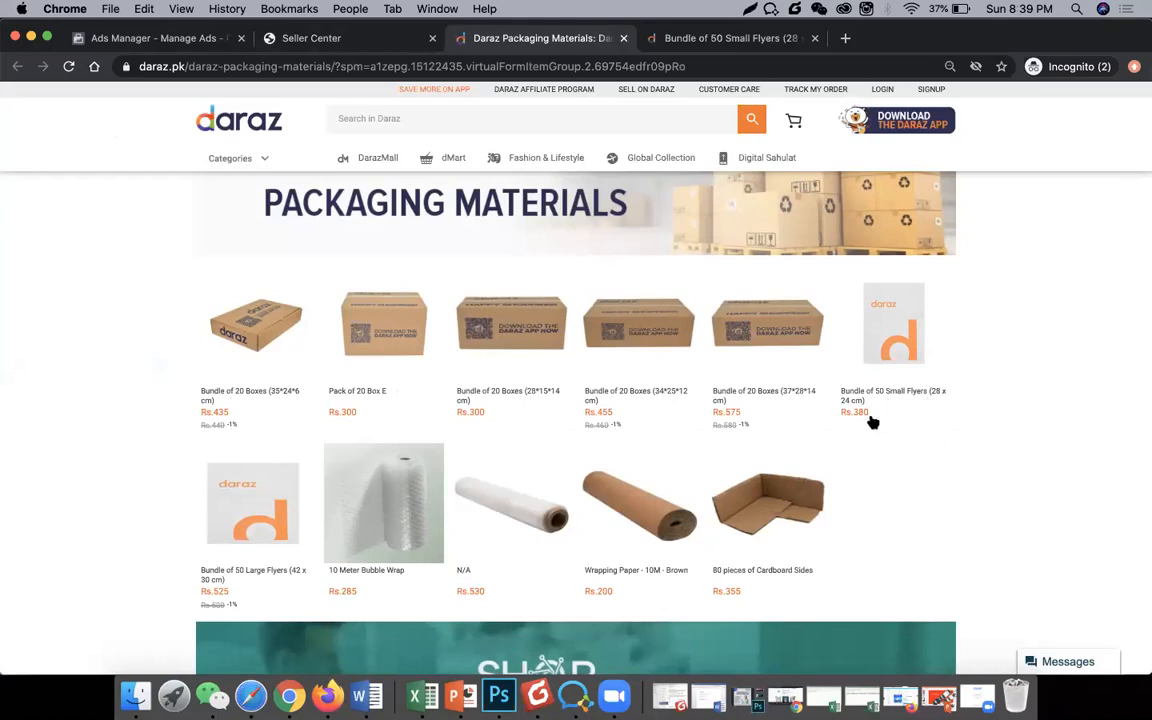
click(914, 319)
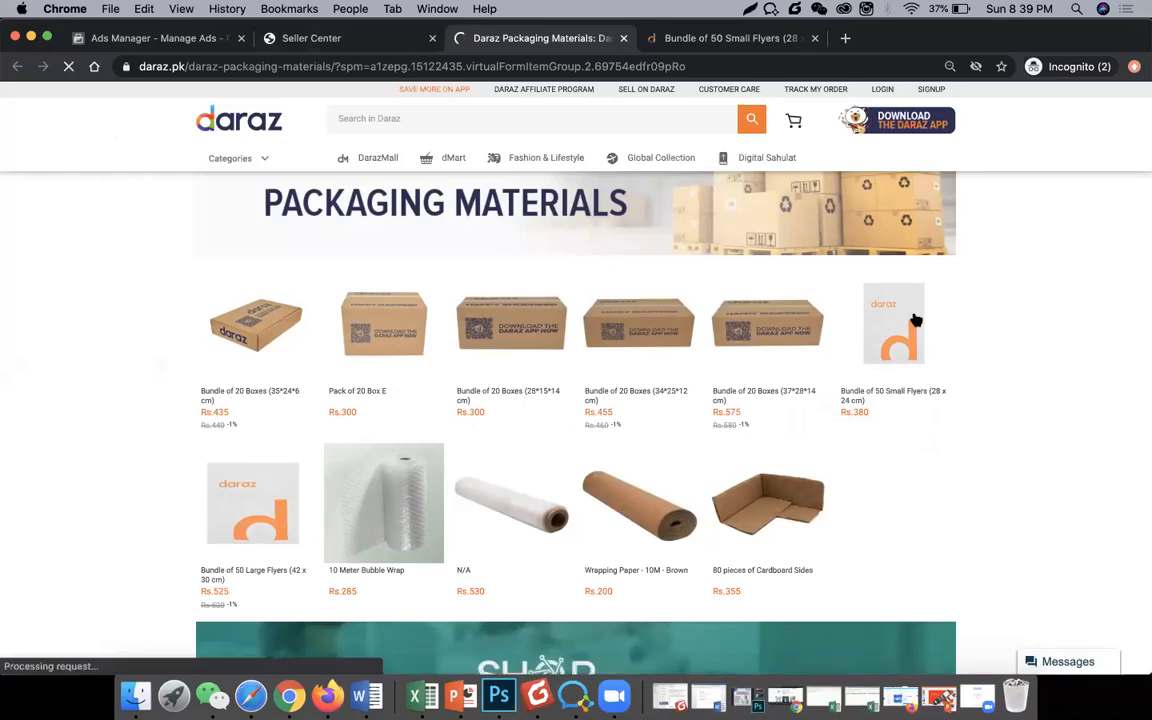